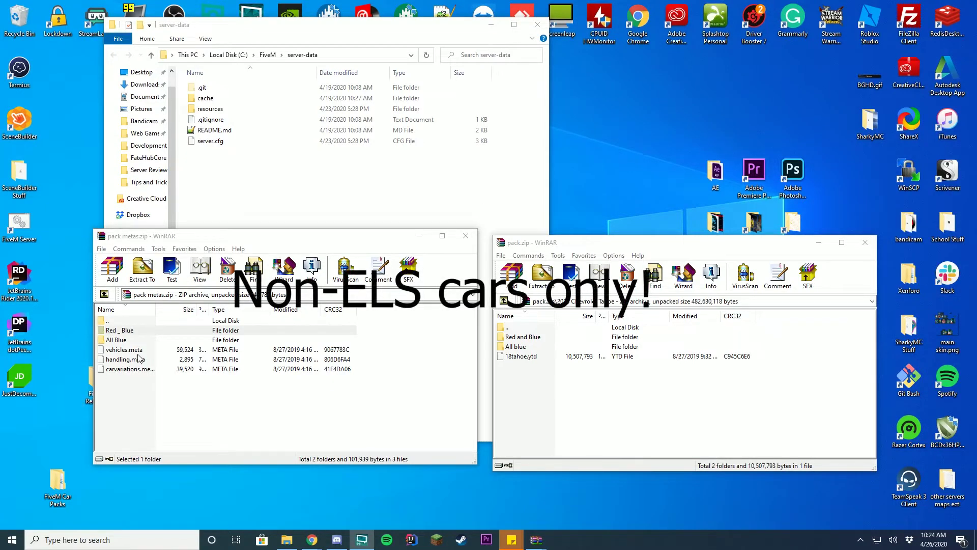
- Move the server-data window clear of the archive windows and open its resources folder
drag(276, 29, 310, 29)
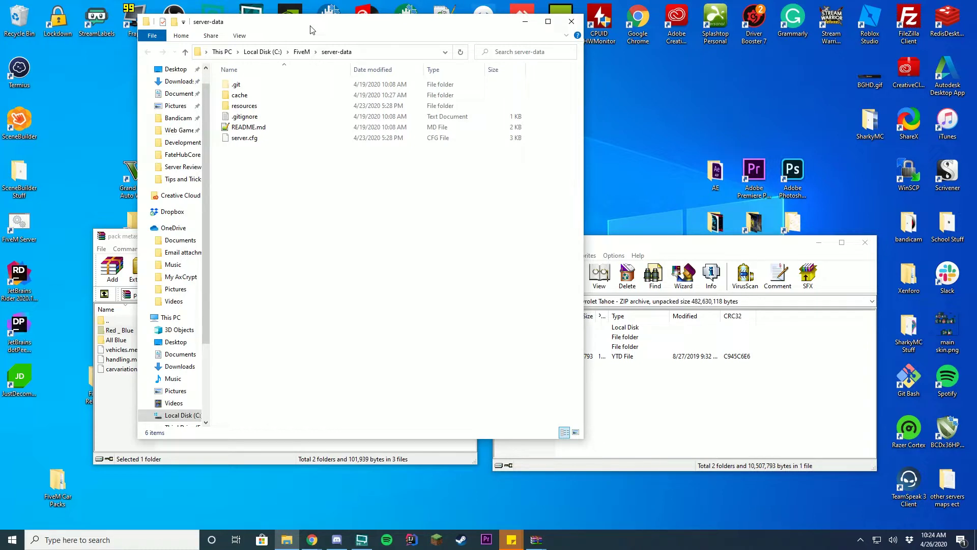
drag(312, 30, 359, 30)
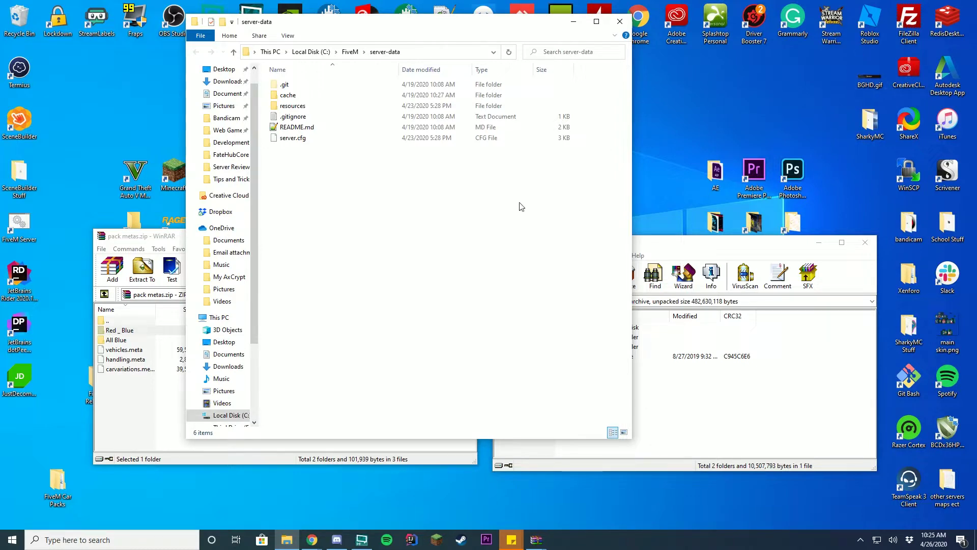
drag(414, 36, 611, 69)
double_click(488, 139)
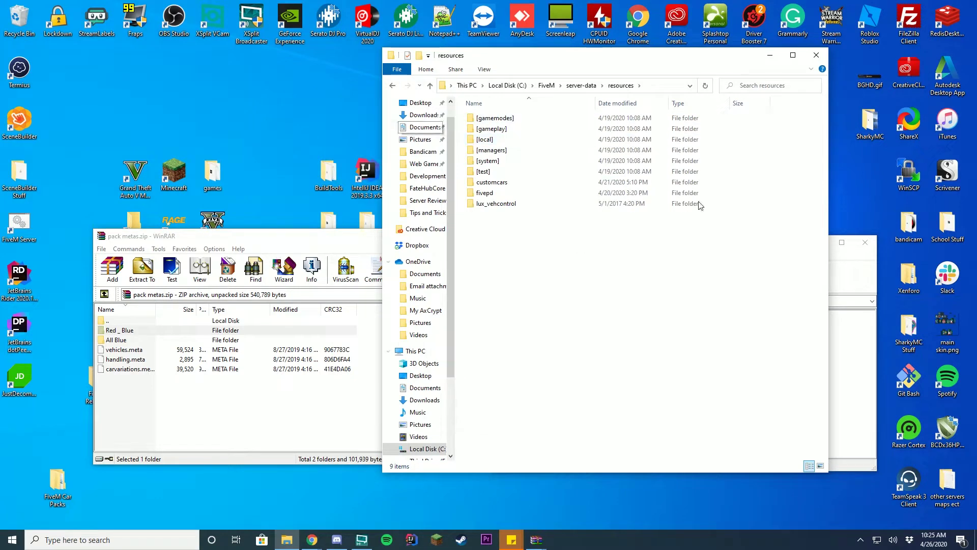
- Examine the contents of the existing customcars resource and its stream folder, and return to the resources folder
drag(539, 253, 497, 297)
double_click(497, 183)
double_click(501, 118)
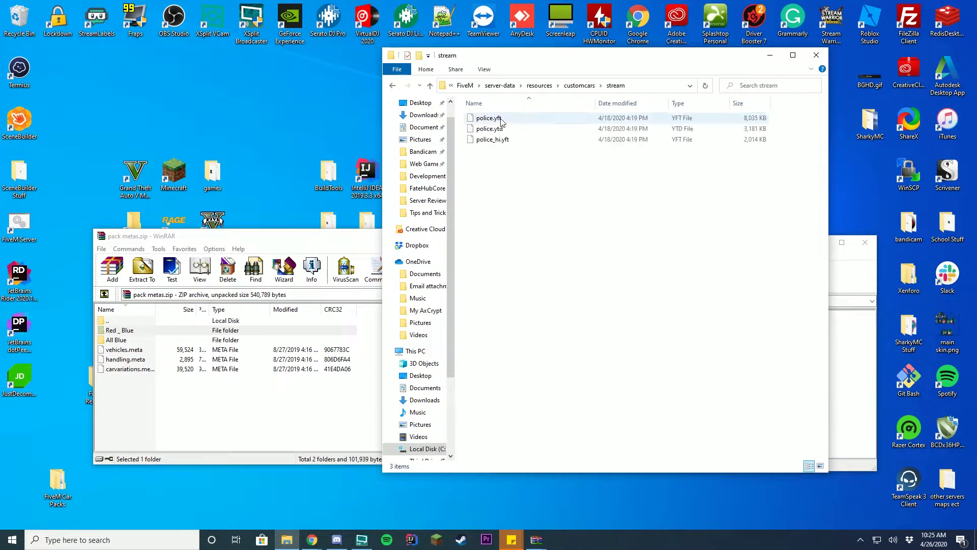
drag(523, 148, 524, 113)
click(392, 85)
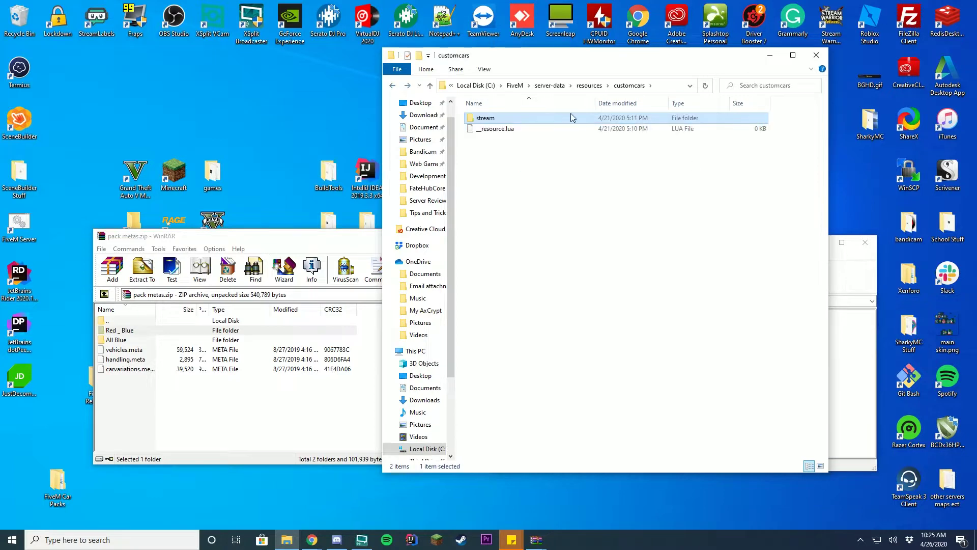
click(390, 86)
- Create a new folder named car1 in the resources folder
drag(570, 55, 399, 59)
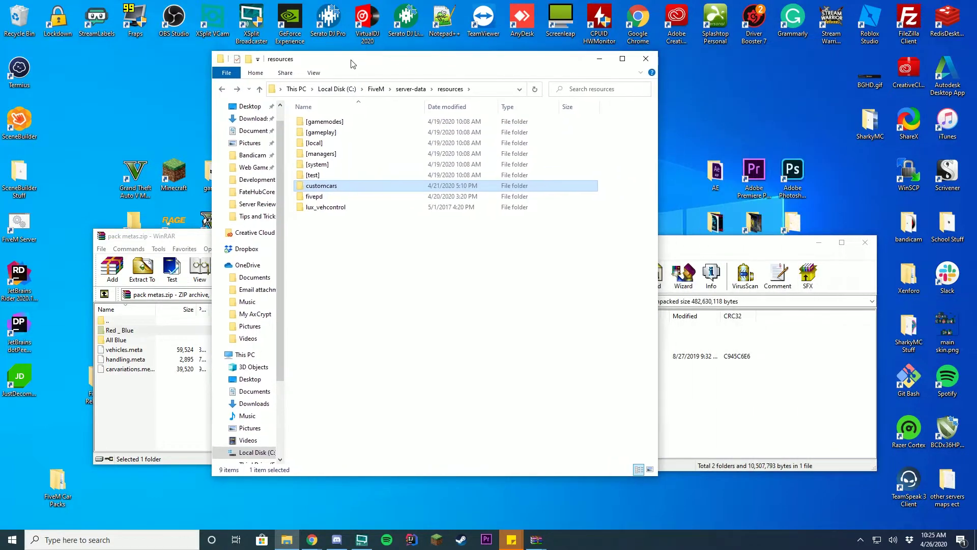
right_click(422, 248)
mouse_move(379, 405)
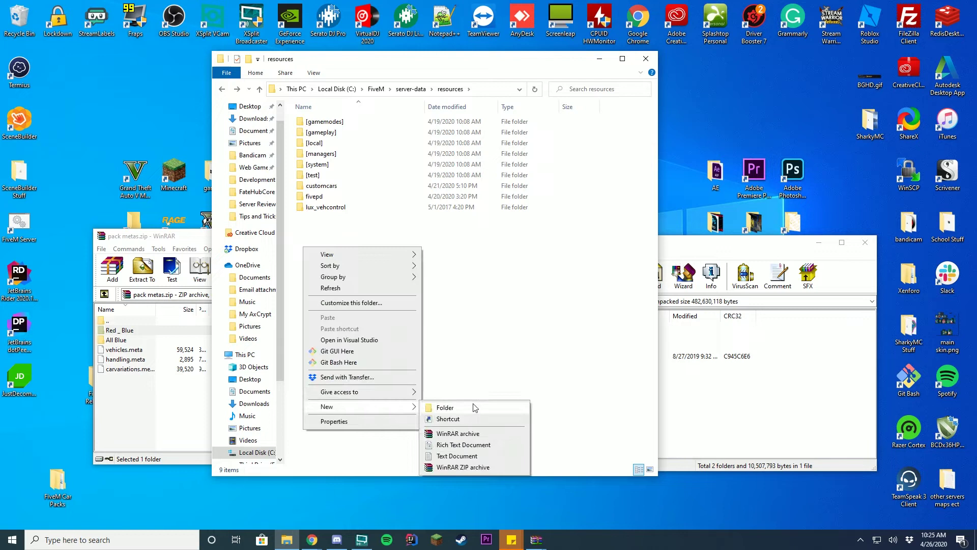
click(443, 408)
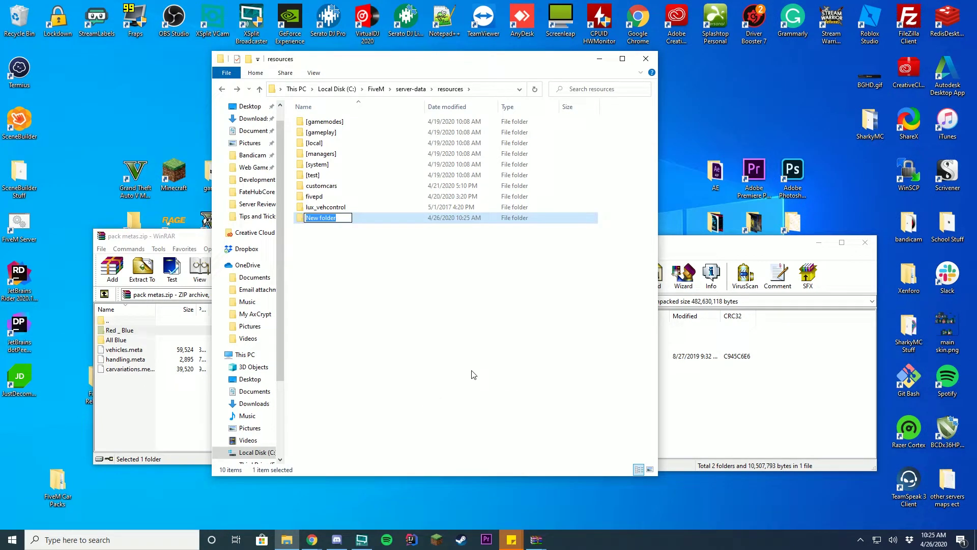
text(car1)
key(Return)
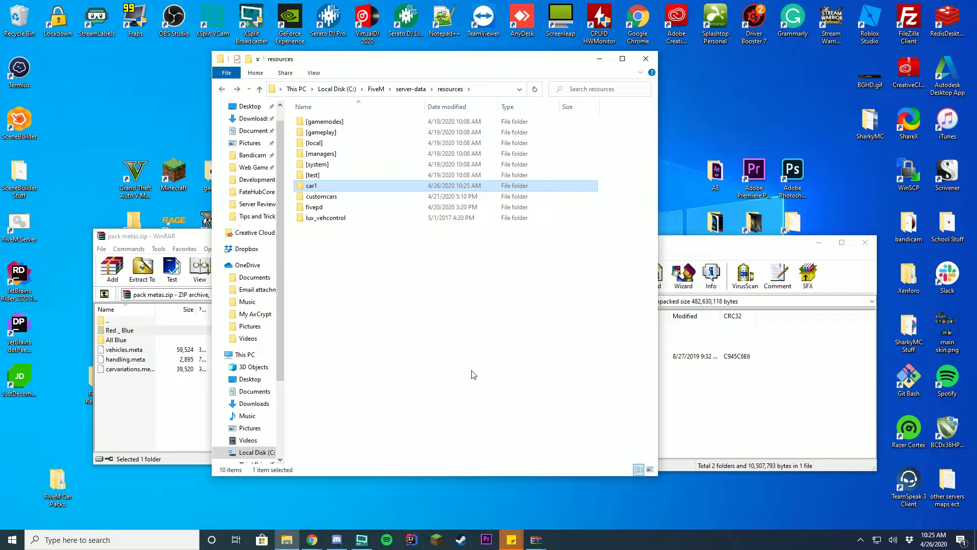
- Open the car1 folder and create a subfolder named data in it
double_click(313, 189)
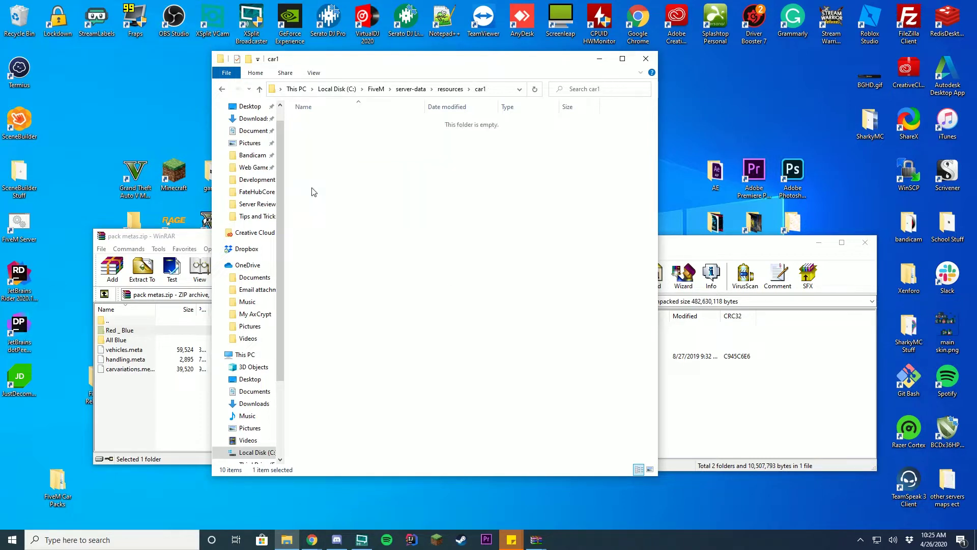
right_click(364, 219)
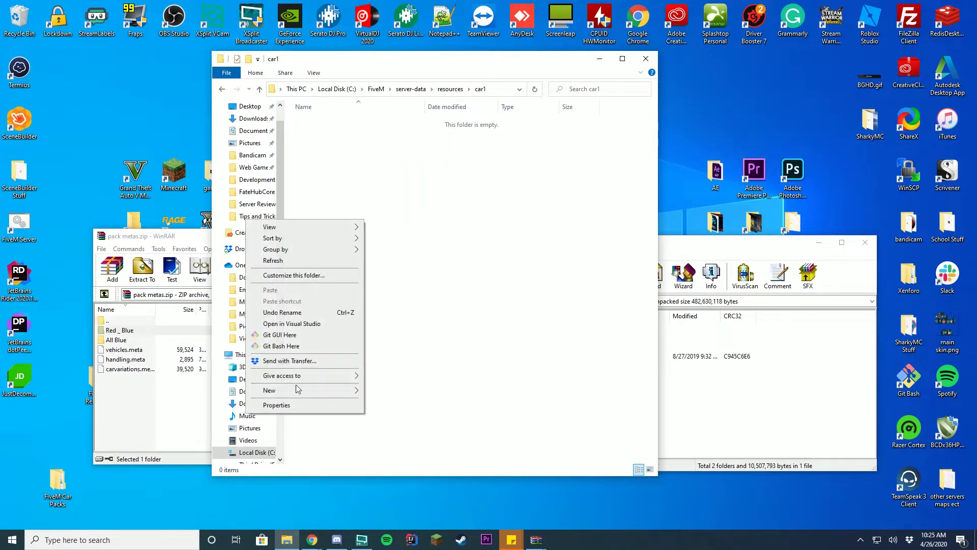
mouse_move(326, 394)
click(396, 391)
text(data)
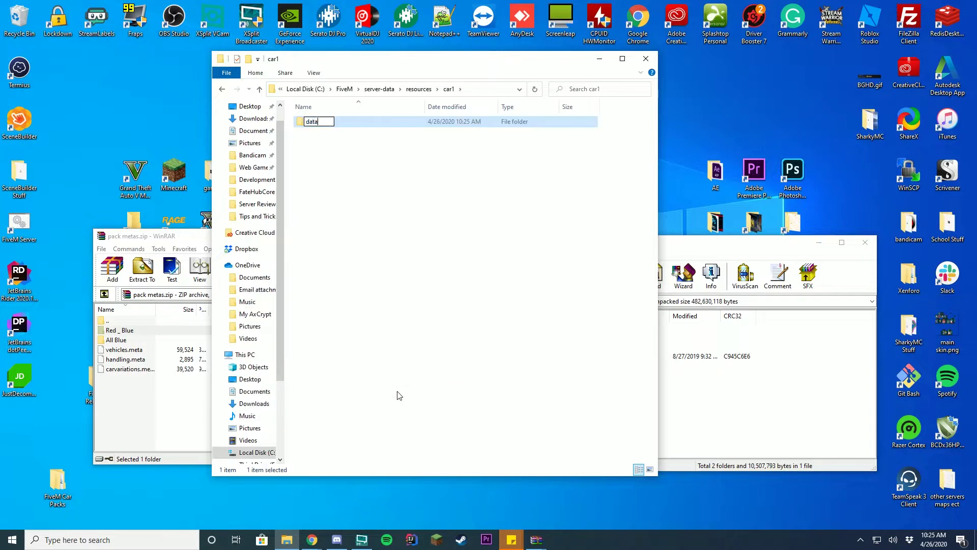
key(Return)
- Create a second subfolder named stream in the car1 folder
right_click(427, 231)
mouse_move(391, 368)
click(464, 372)
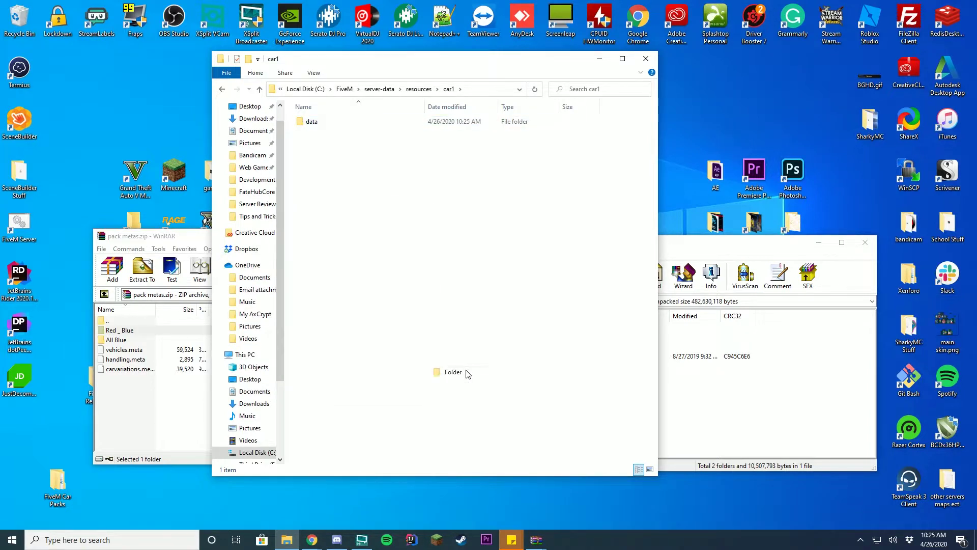
text(stream)
key(Return)
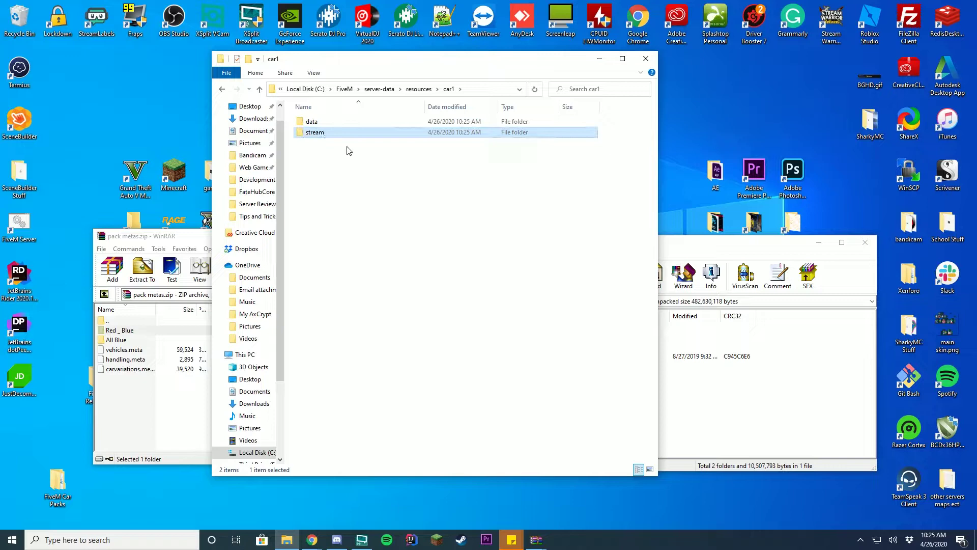
- Extract 18tahoe.ytd from the 2018 Chevrolet Tahoe folder of pack.zip into car1's stream folder
double_click(331, 132)
click(756, 428)
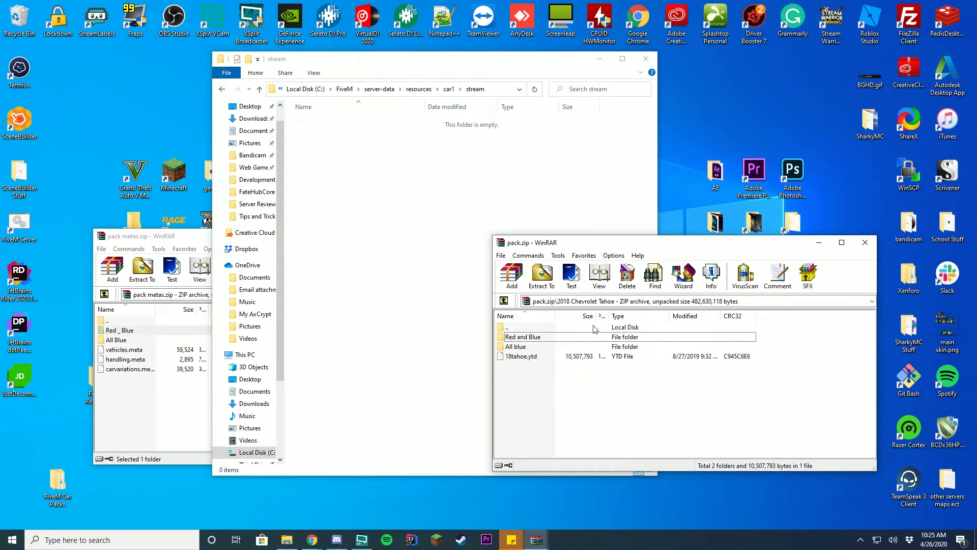
drag(524, 358, 402, 300)
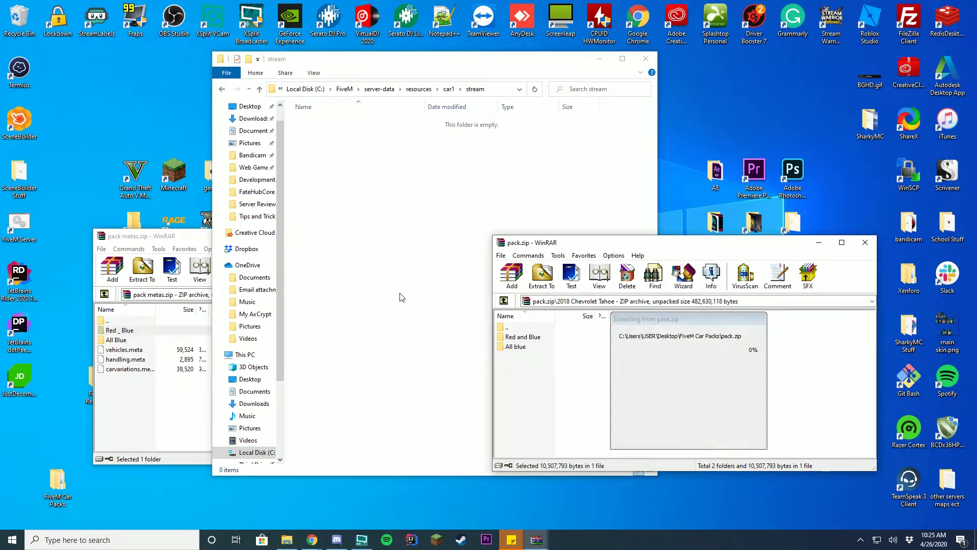
click(683, 376)
- Extract 18tahoe.yft and 18tahoe_hi.yft from the archive's Red and Blue folder into the stream folder, and close pack.zip
double_click(524, 338)
drag(525, 361, 407, 120)
click(438, 179)
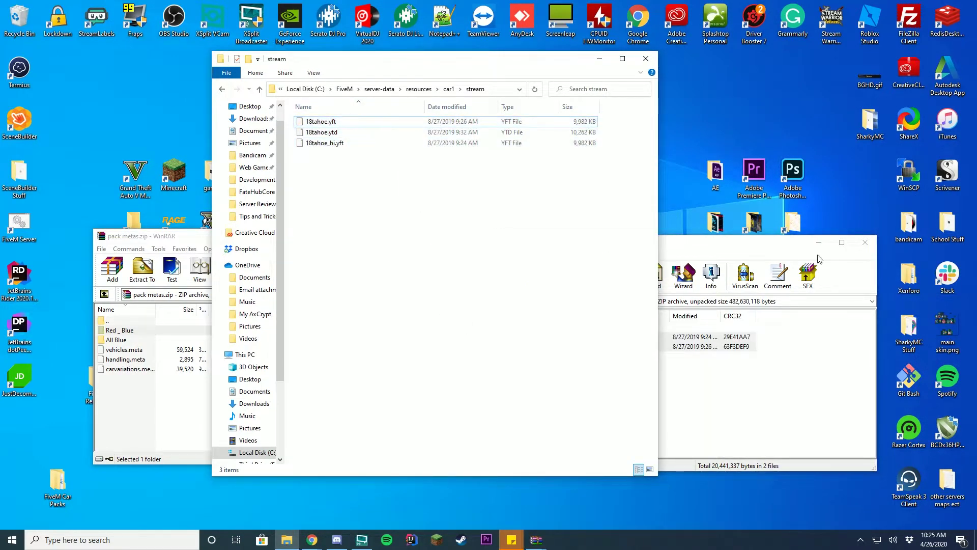
click(865, 242)
- Extract vehicles.meta, handling.meta and carvariations.meta from pack metas.zip into car1's data folder
drag(188, 236, 690, 213)
drag(653, 351, 646, 318)
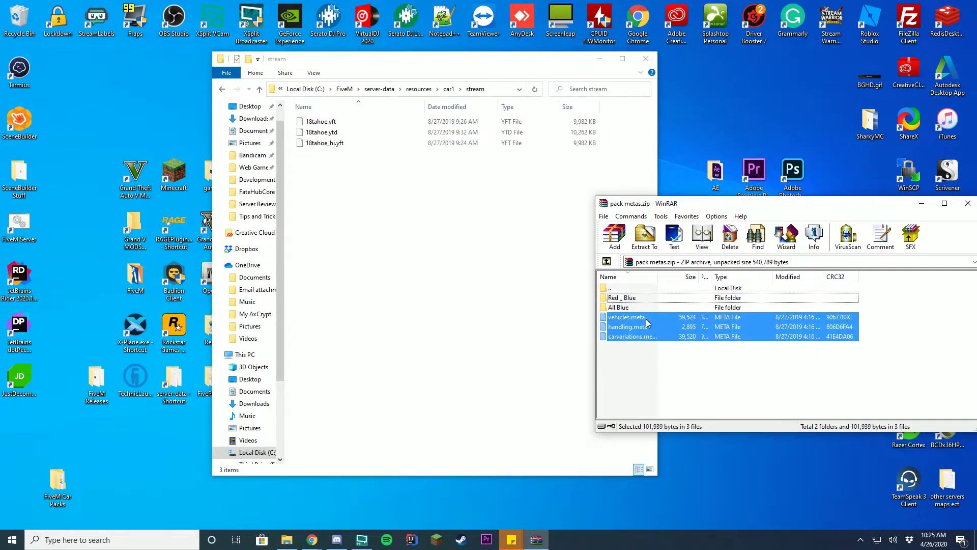
click(672, 364)
click(448, 89)
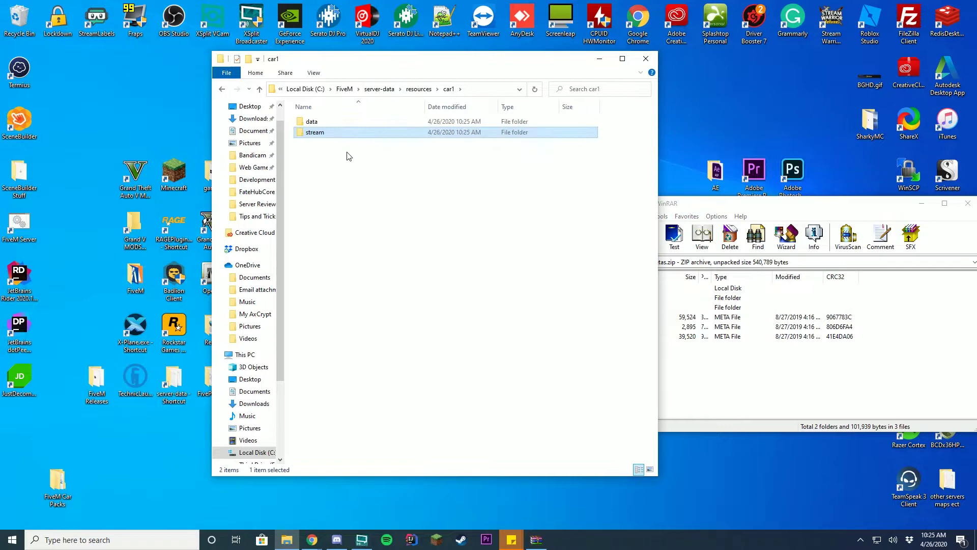
double_click(345, 124)
click(711, 399)
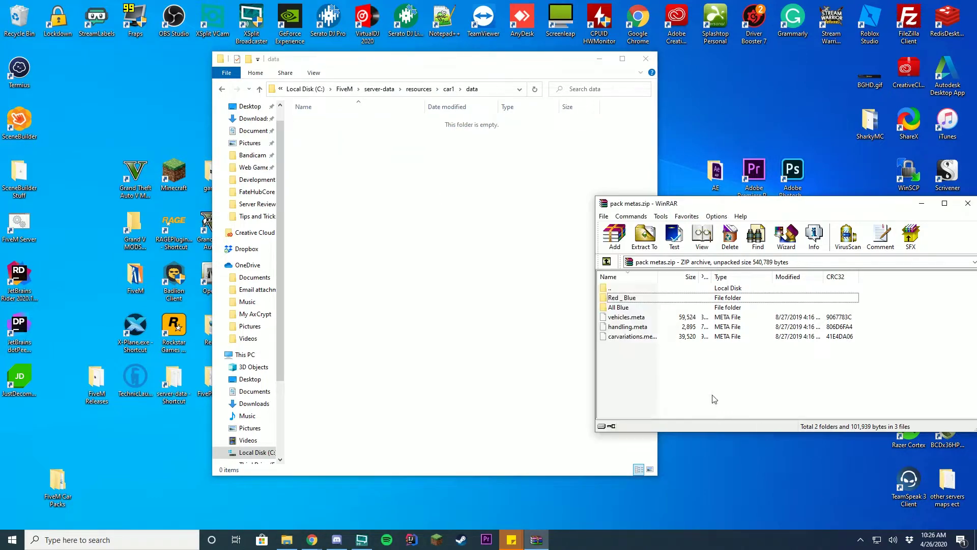
drag(621, 349, 464, 299)
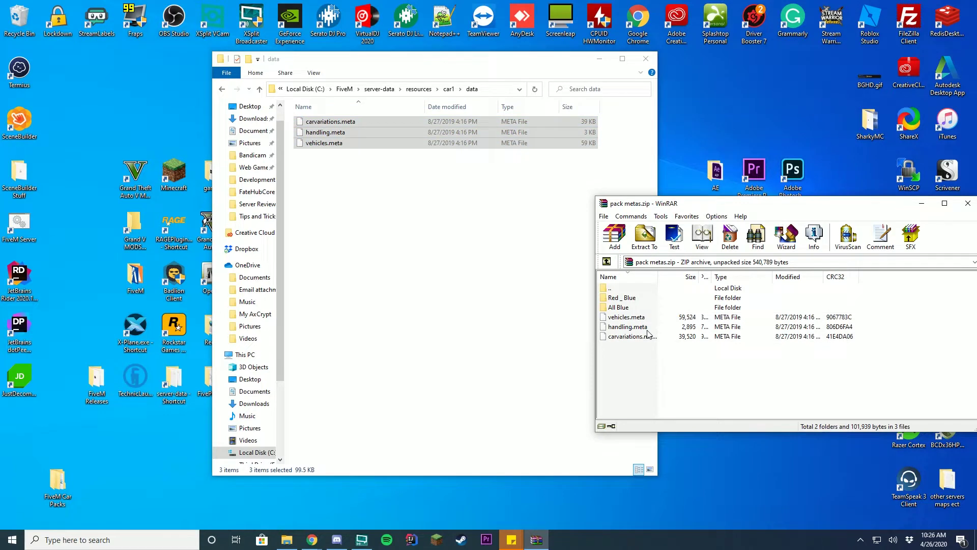
- Extract carcols.meta from the archive's Red _ Blue folder into the data folder, and close pack metas.zip
double_click(631, 299)
drag(628, 299, 580, 305)
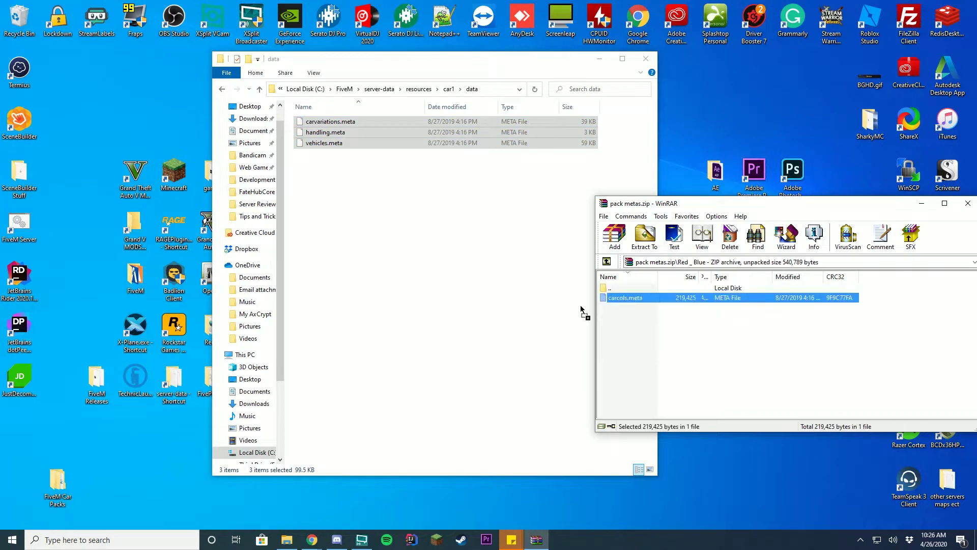
drag(472, 296, 474, 297)
click(733, 342)
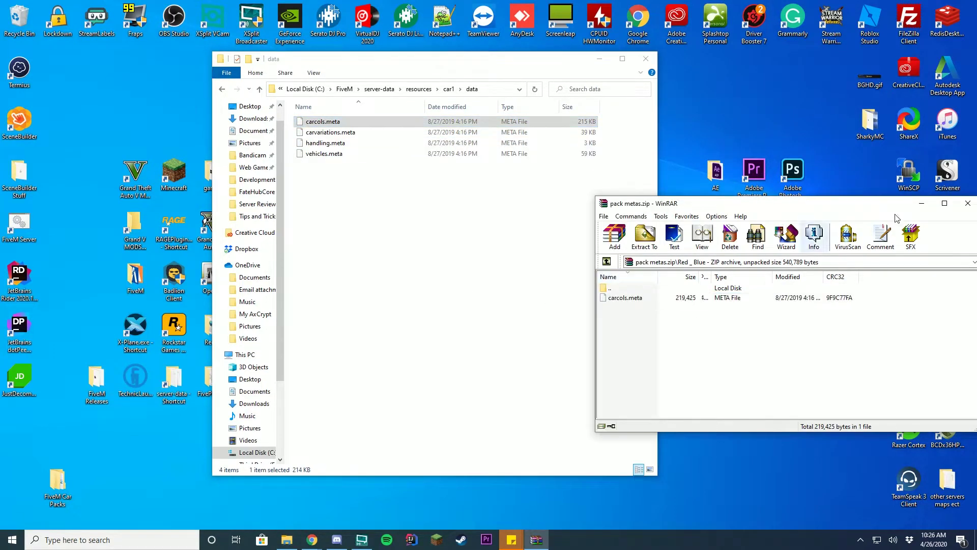
click(966, 203)
- Create a new text document in the car1 folder and name it __resource.lua, accepting the extension change
click(448, 88)
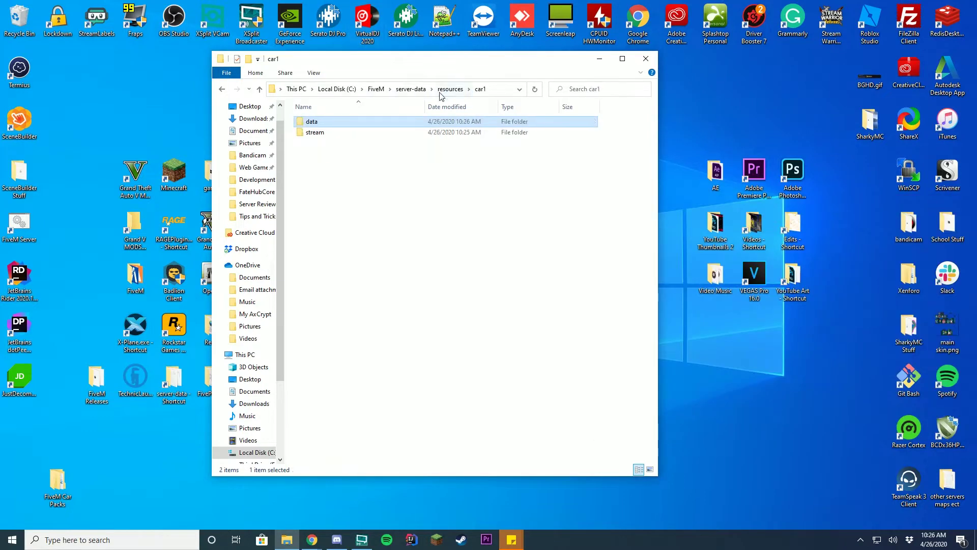
click(452, 221)
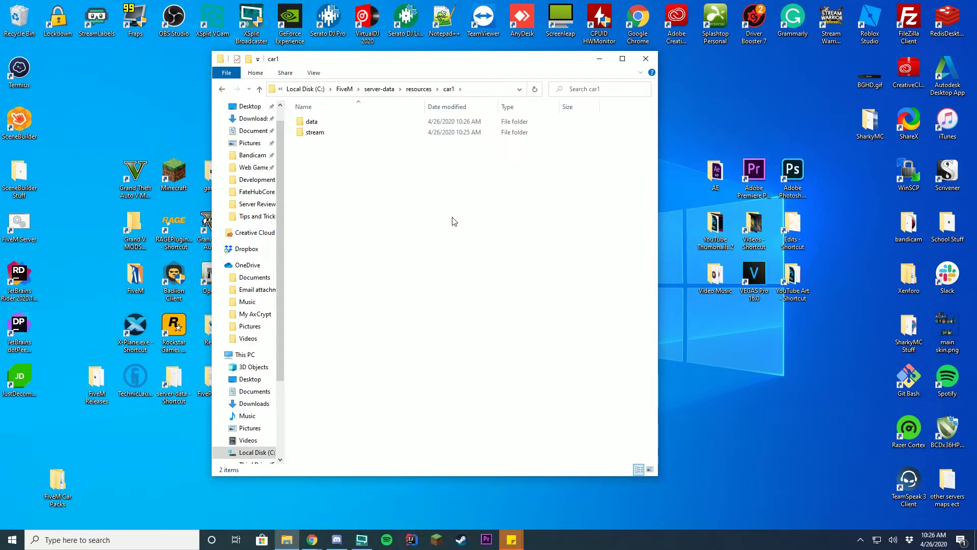
right_click(452, 220)
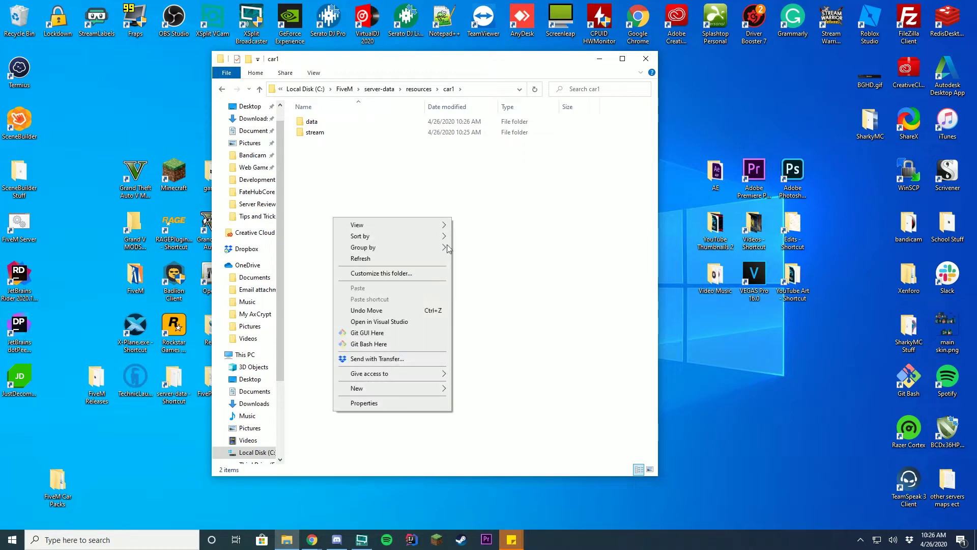
mouse_move(402, 399)
click(487, 437)
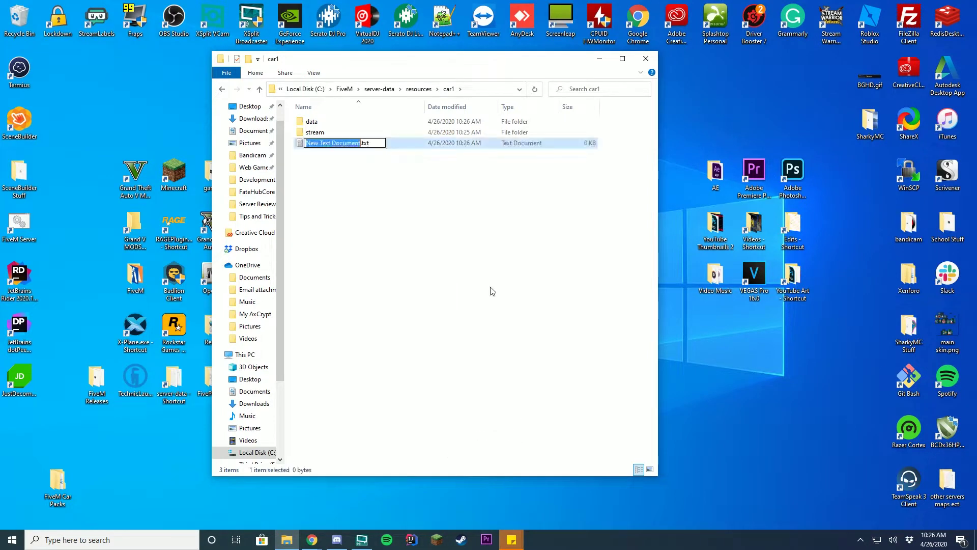
text(__resource)
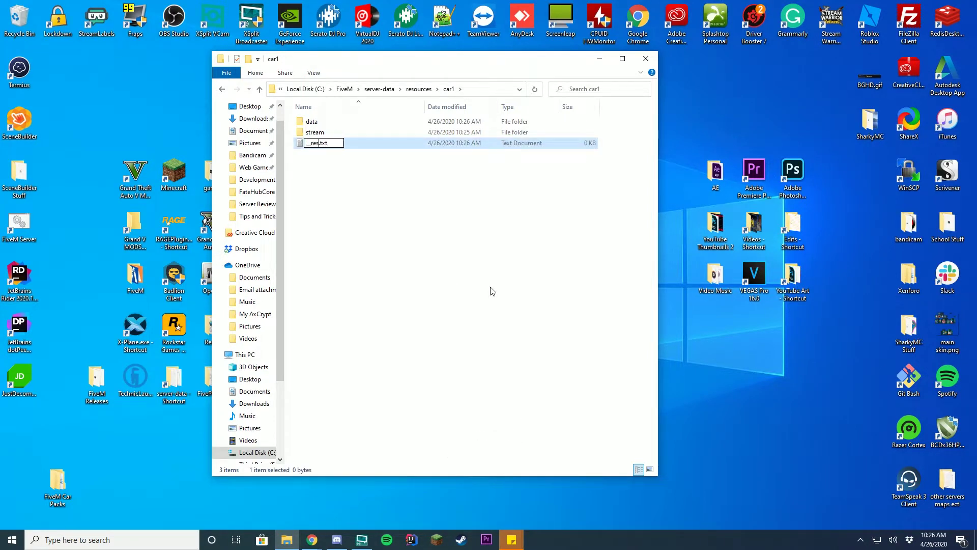
key(BackSpace)
key(BackSpace)
key(BackSpace)
key(BackSpace)
text(lua)
key(Return)
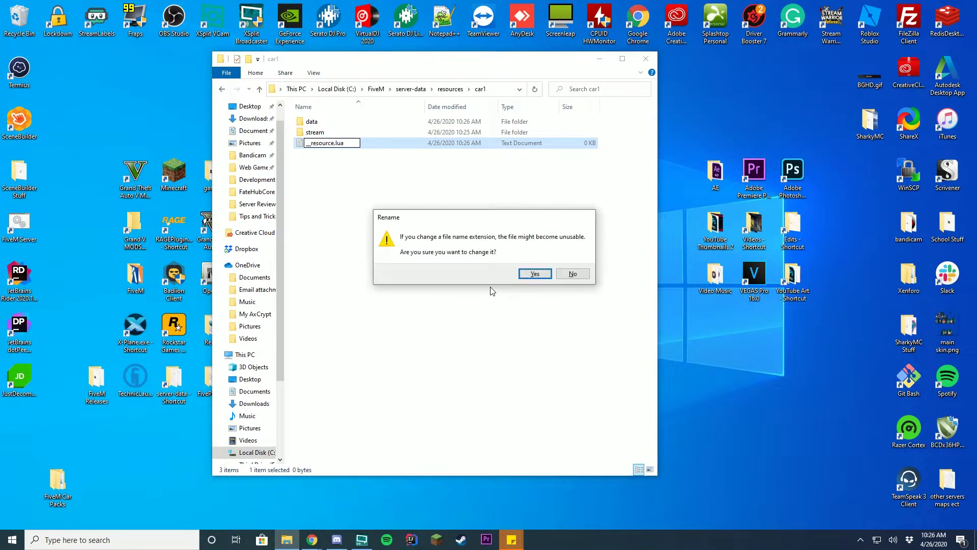
click(521, 275)
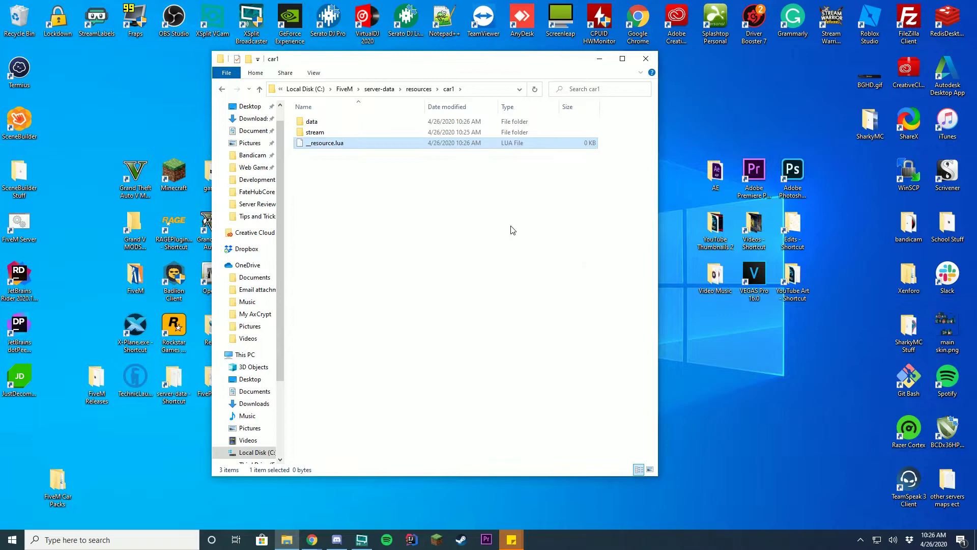
click(504, 220)
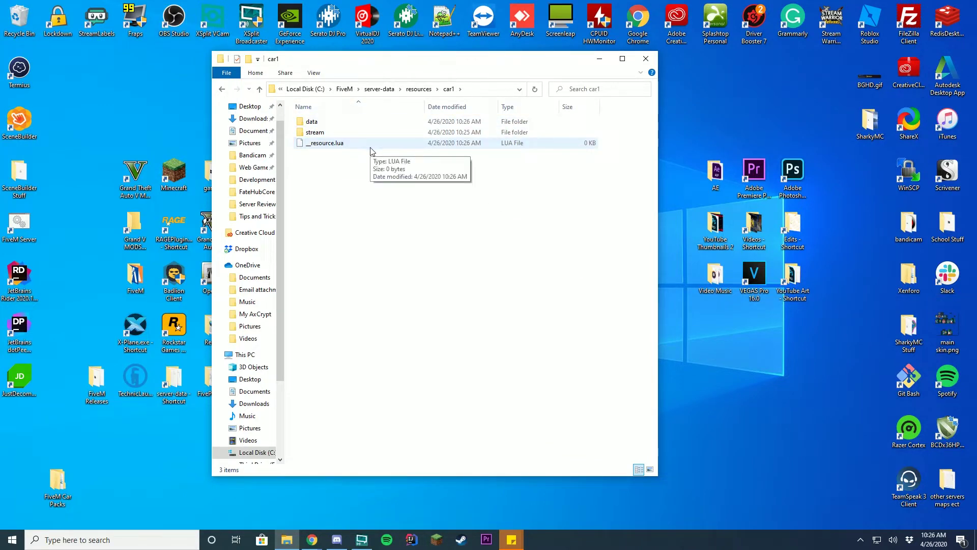
- Check the File Explorer view option for showing file name extensions
click(637, 74)
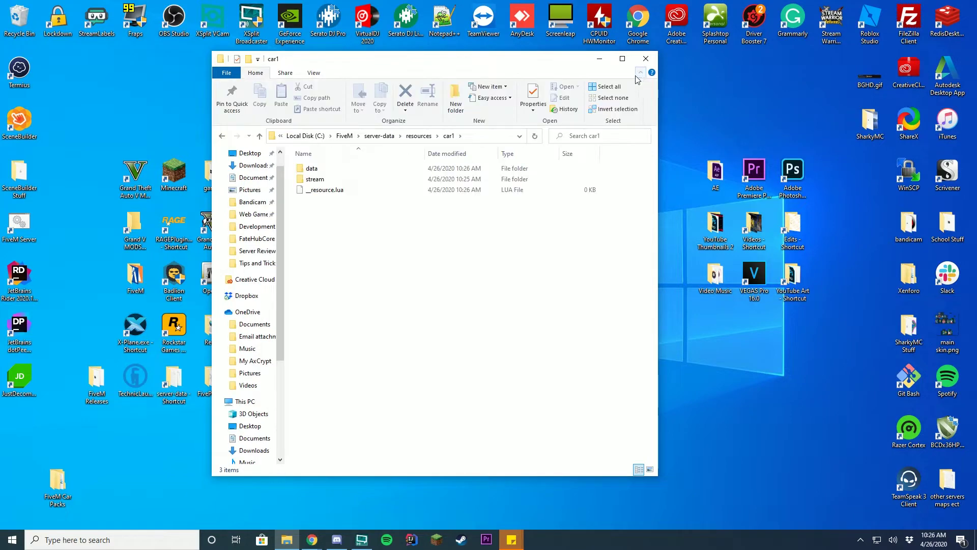
click(314, 73)
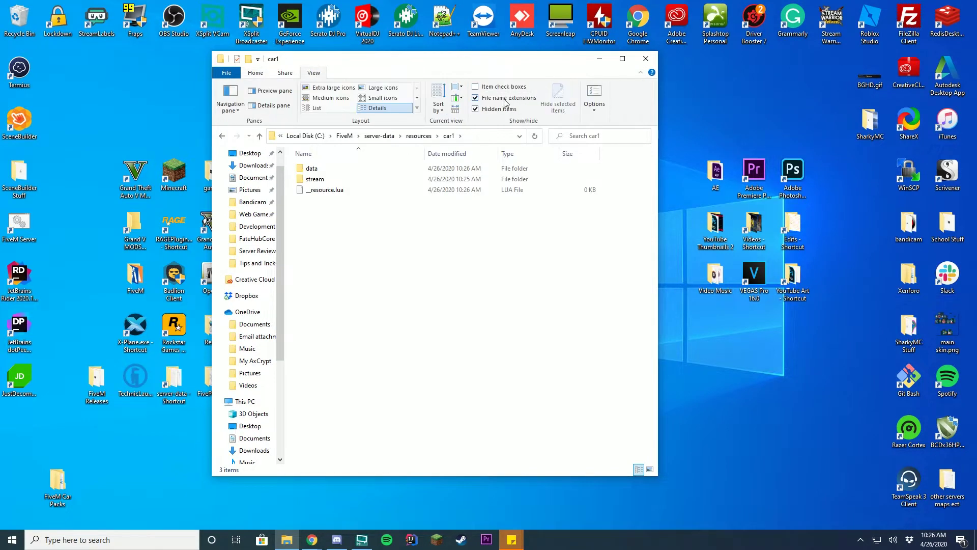
click(640, 72)
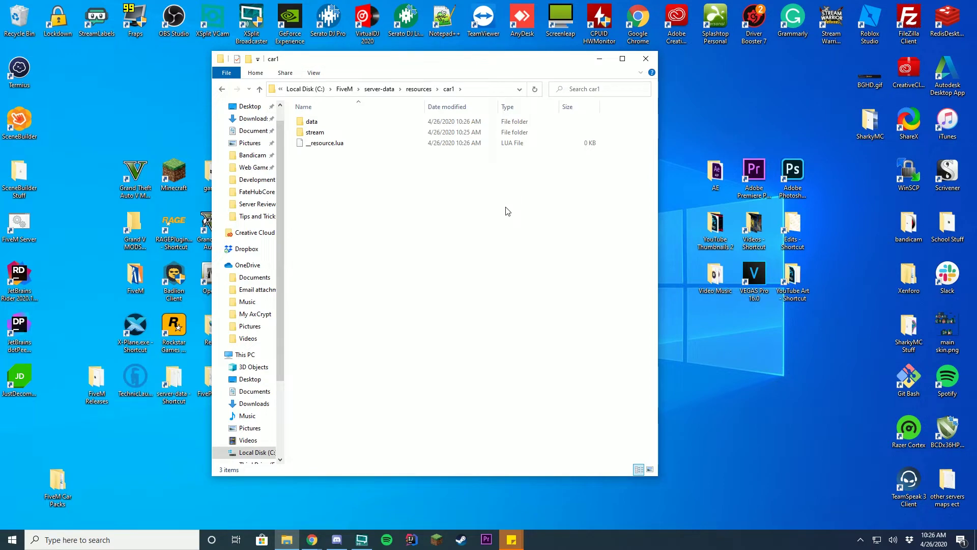
- Open the __resource.lua file from the car1 folder for editing in Notepad++
click(344, 143)
right_click(344, 143)
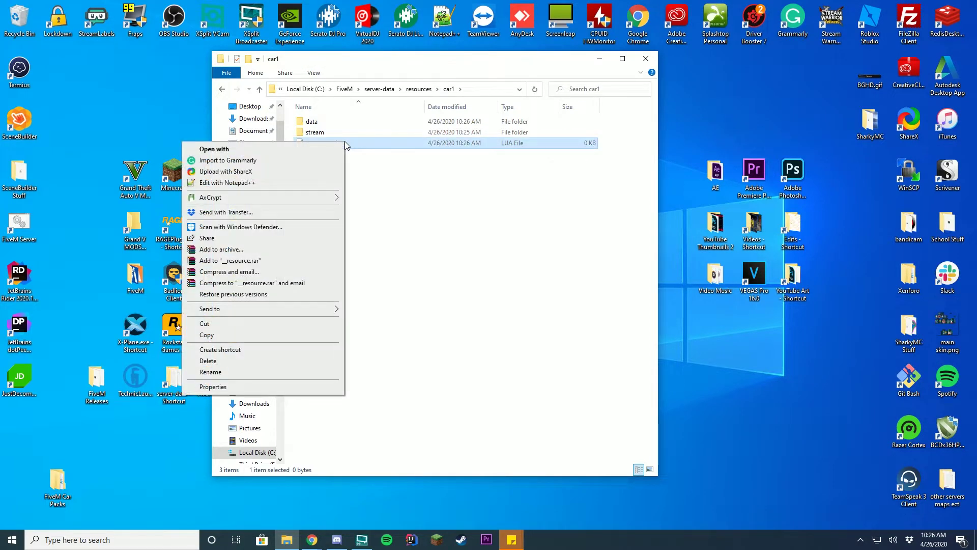
click(264, 181)
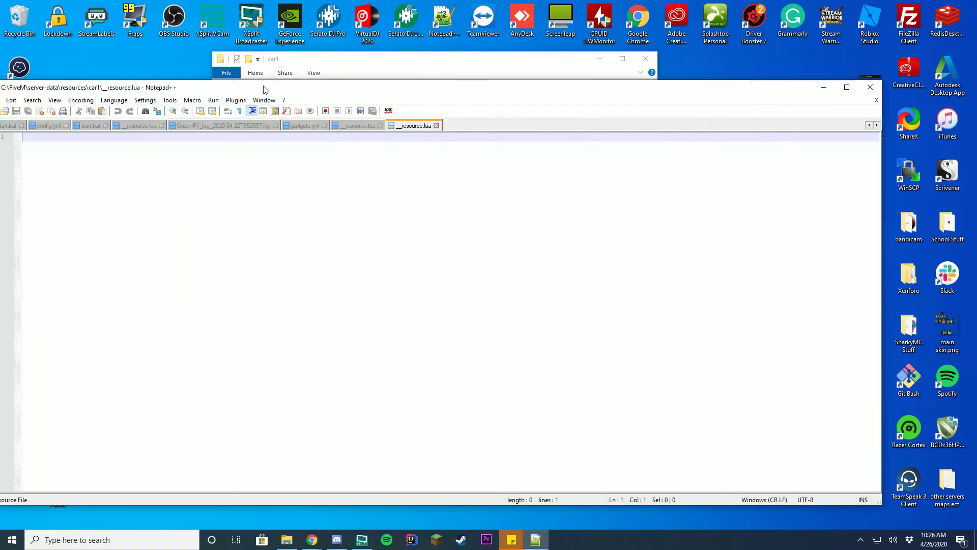
key(alt+Tab)
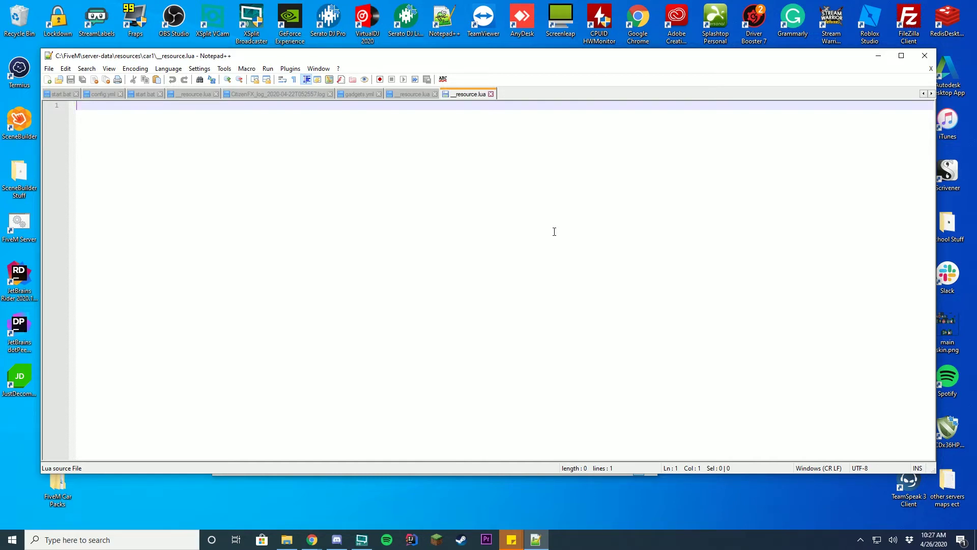
- Write an empty files { } block in __resource.lua with blank lines between the braces
text(files )
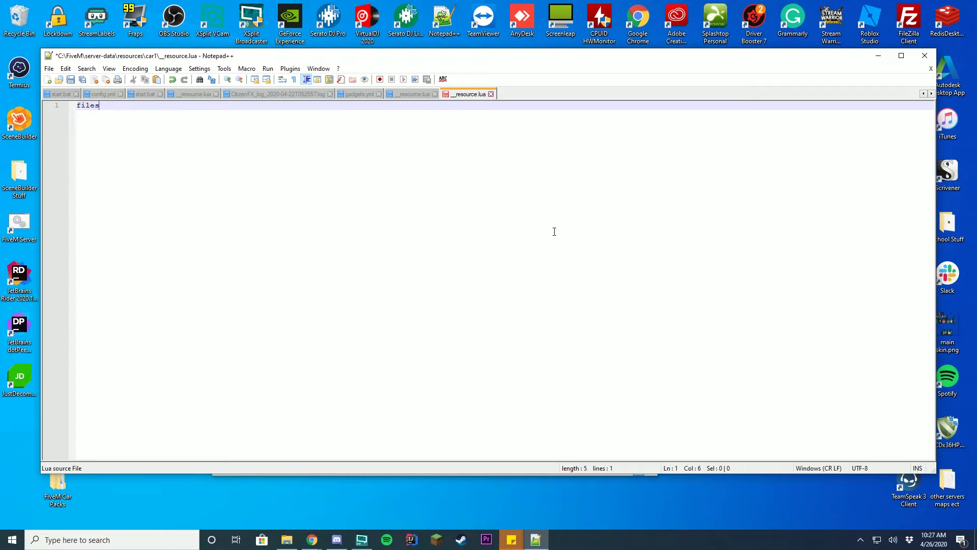
text({)
key(Return)
key(Return)
key(Return)
key(Return)
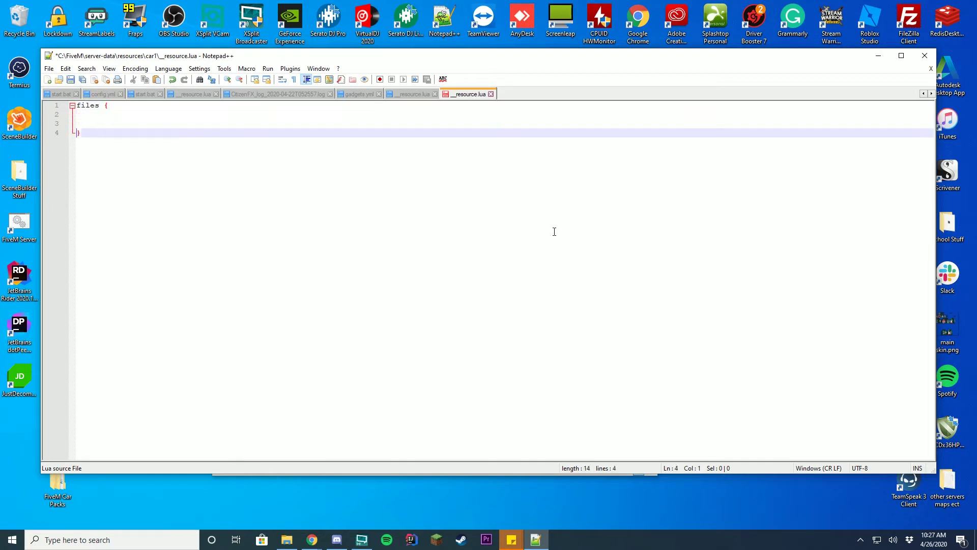
key(Up)
key(Up)
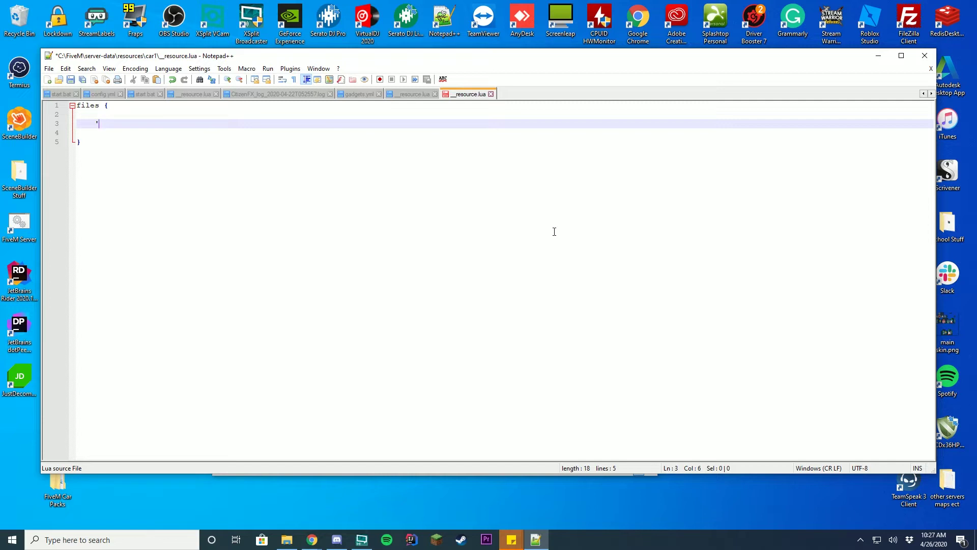
- Add the entry 'data/vehicles.meta', inside the files block, correcting the spelling of vehicles
text(data/vhicles.meta)
key(Left)
key(Left)
key(Left)
text(e)
key(Right)
key(BackSpace)
text(i)
key(Right)
key(BackSpace)
key(BackSpace)
text(ic)
key(BackSpace)
key(BackSpace)
text(eh)
text(',)
key(Return)
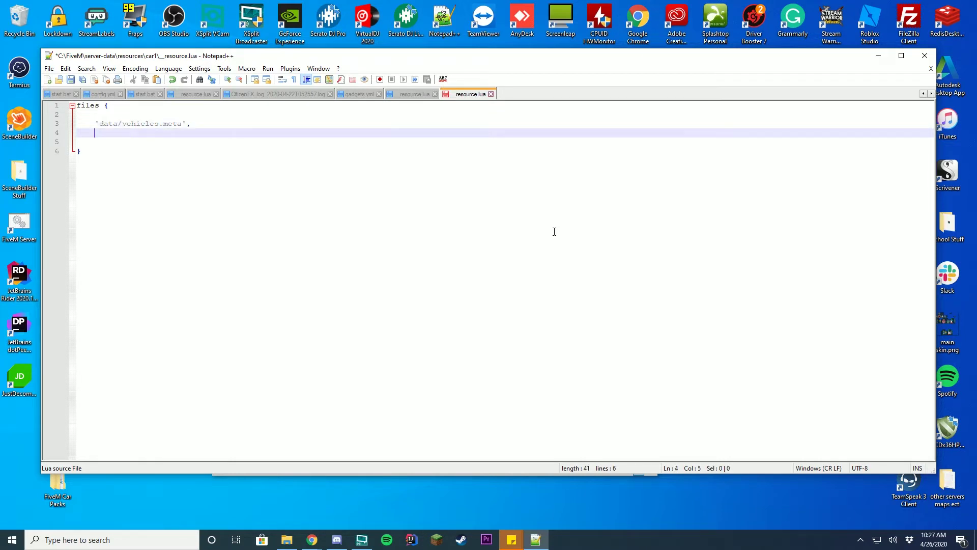
- Add the entry 'data/carcols.meta', below the vehicles.meta entry in the files block
text('data/)
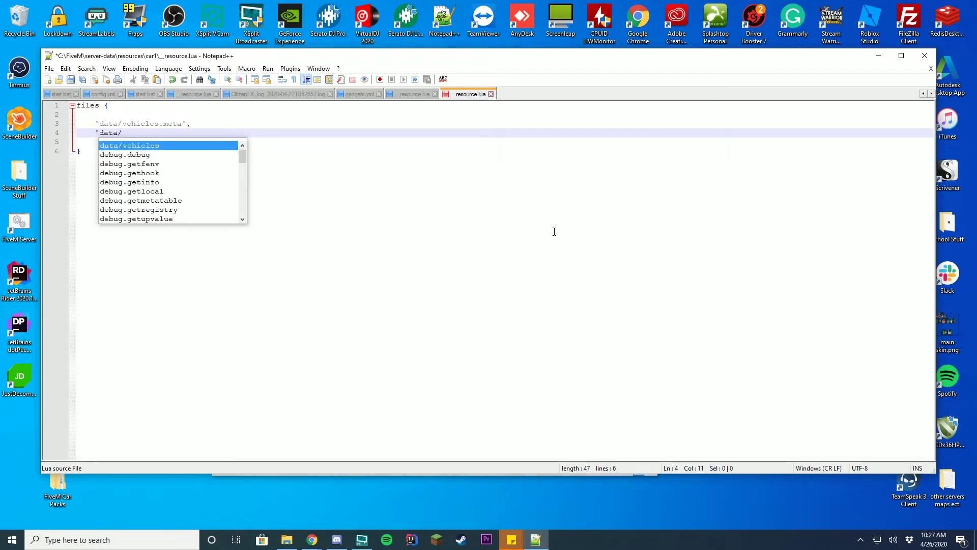
text(carco)
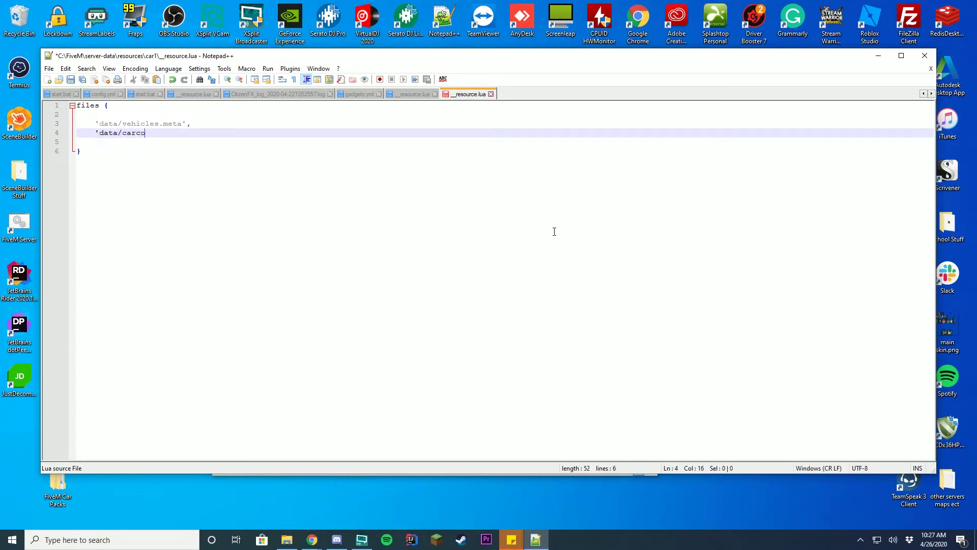
text(ls.met)
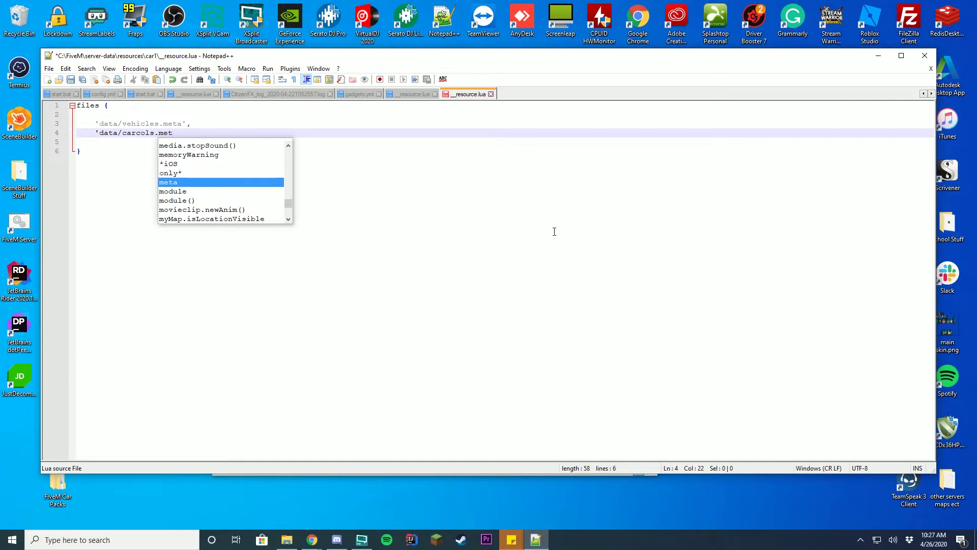
text(',)
key(Left)
key(Left)
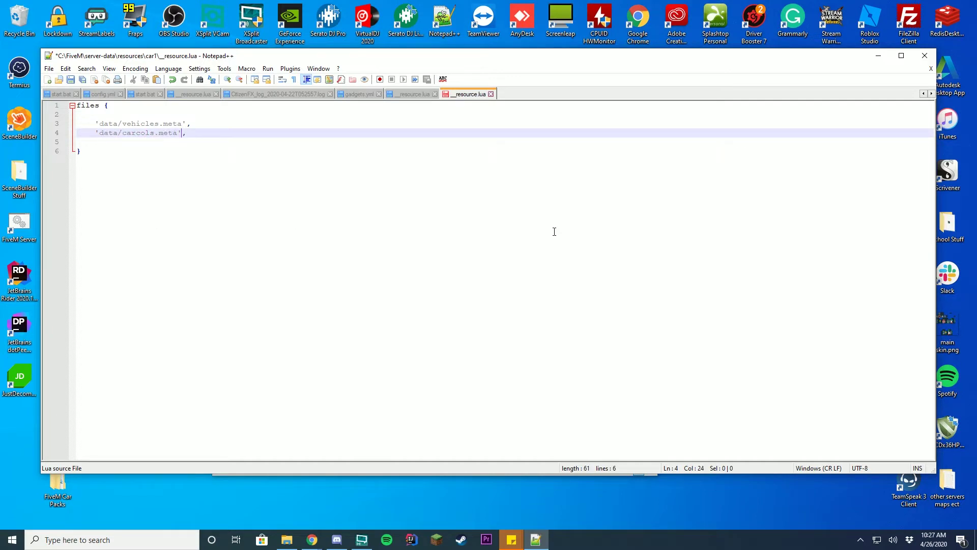
text(a)
key(End)
key(Return)
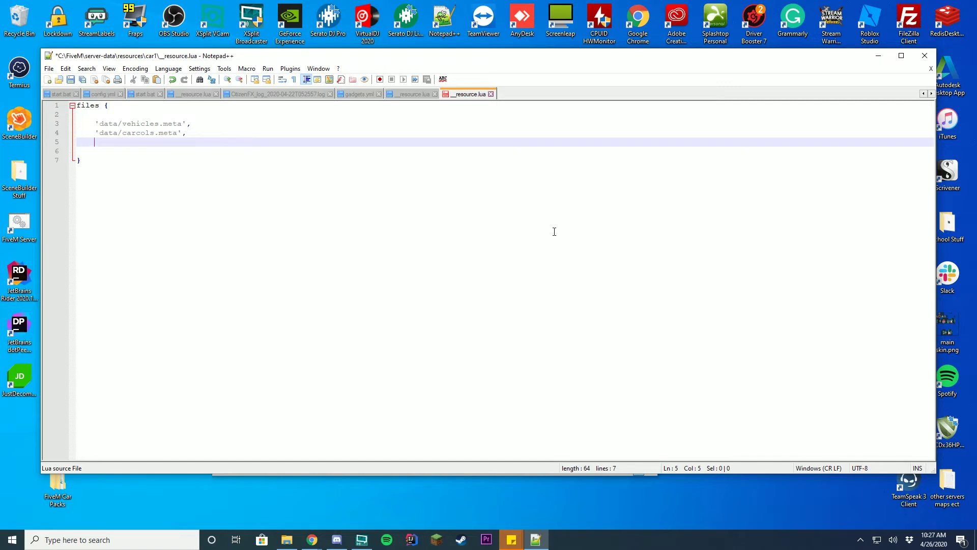
- Add the entry 'data/carvariations.meta', below the carcols.meta entry in the files block
text('data/)
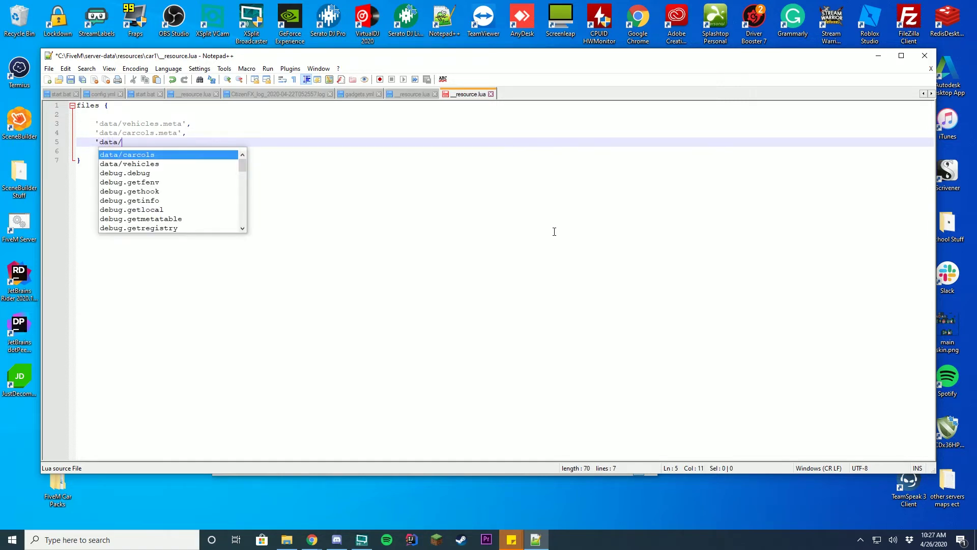
text(carvariations.mets)
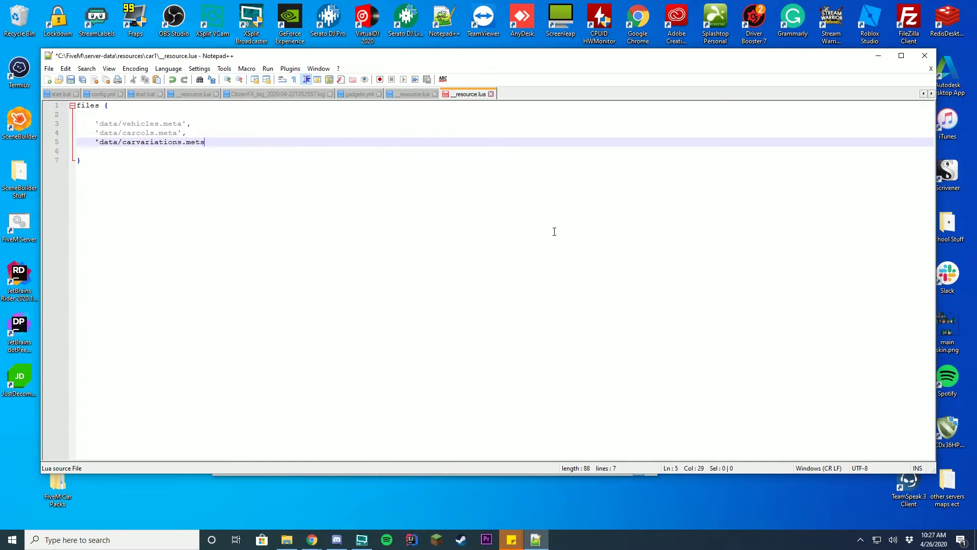
key(BackSpace)
text(a')
key(Return)
key(BackSpace)
text(,)
key(Return)
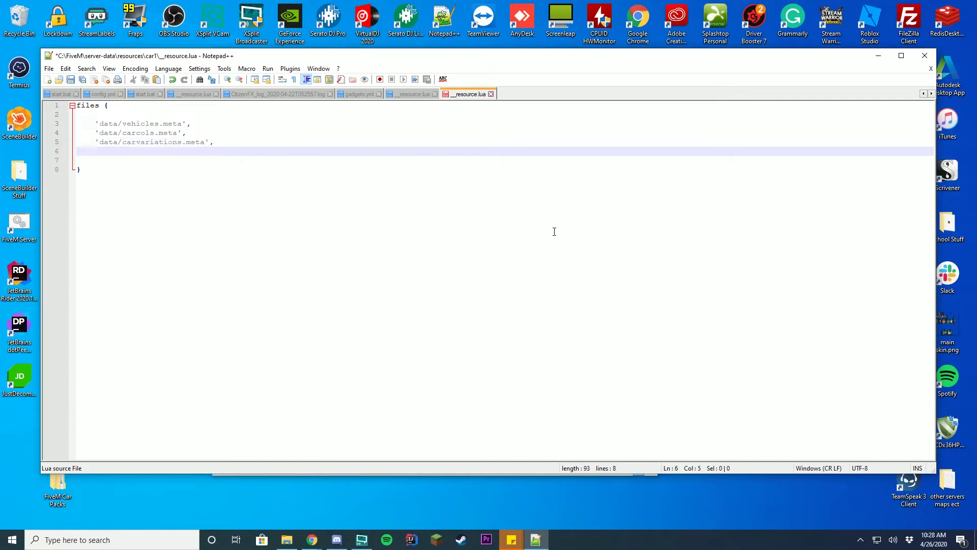
- Add 'data/handling.meta' as the last files entry, correcting its spelling, and insert blank lines after the closing brace
text('data/handle)
text(ing.meta)
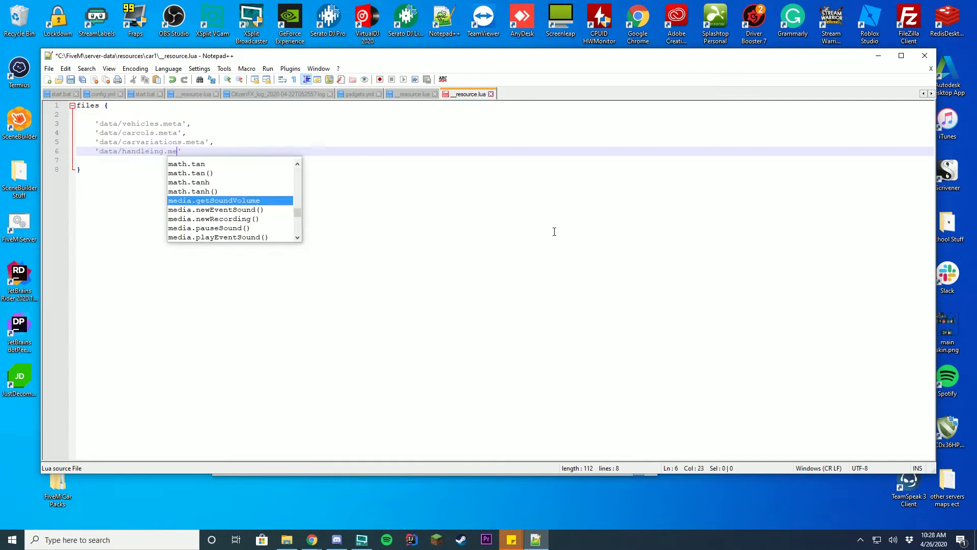
key(Left)
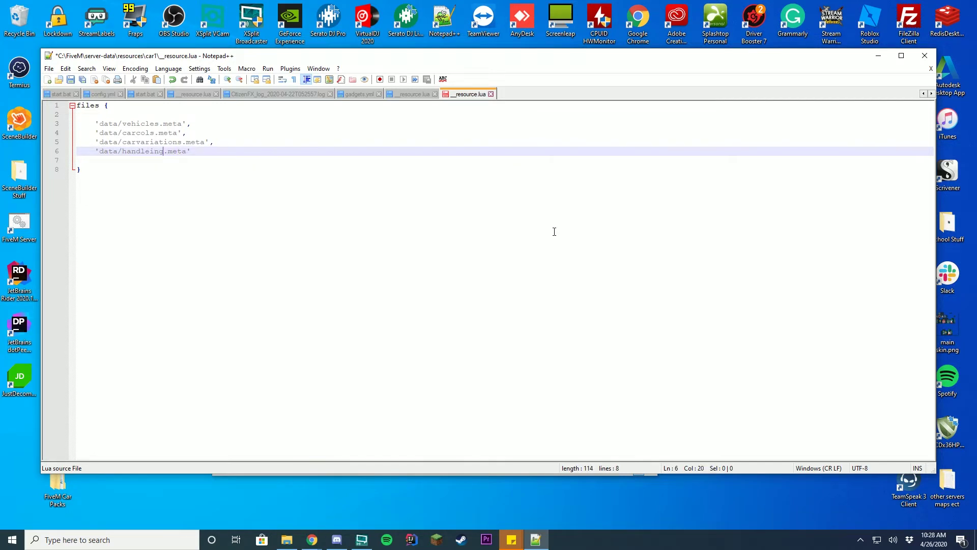
key(Left)
key(Left)
key(Left)
key(BackSpace)
key(Right)
key(Right)
key(Right)
key(Down)
key(Down)
key(Home)
key(Return)
key(Return)
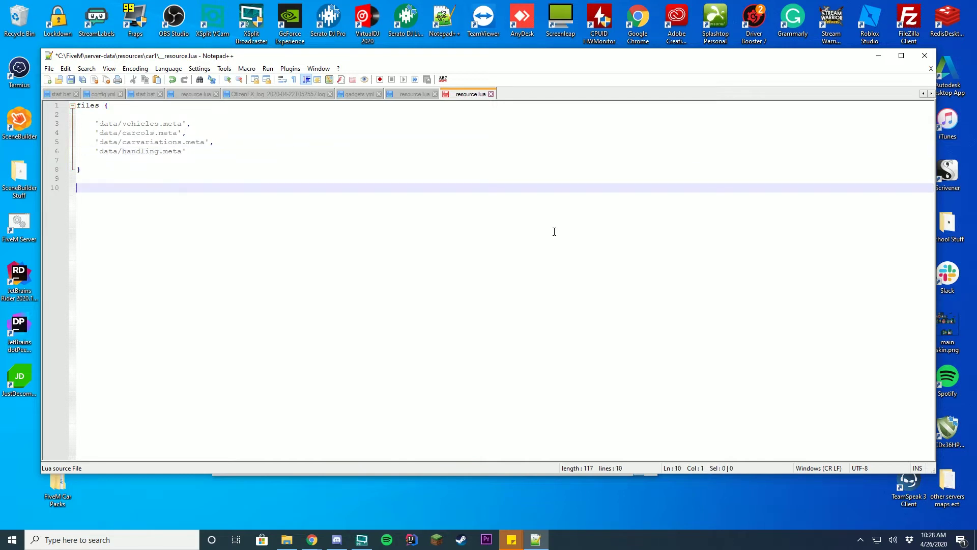
- Below the files block, write data_file 'HANDLING_FILE' 'data/handling.meta', copying the path from the files list
text(data_file)
text('HANDLING_FILE)
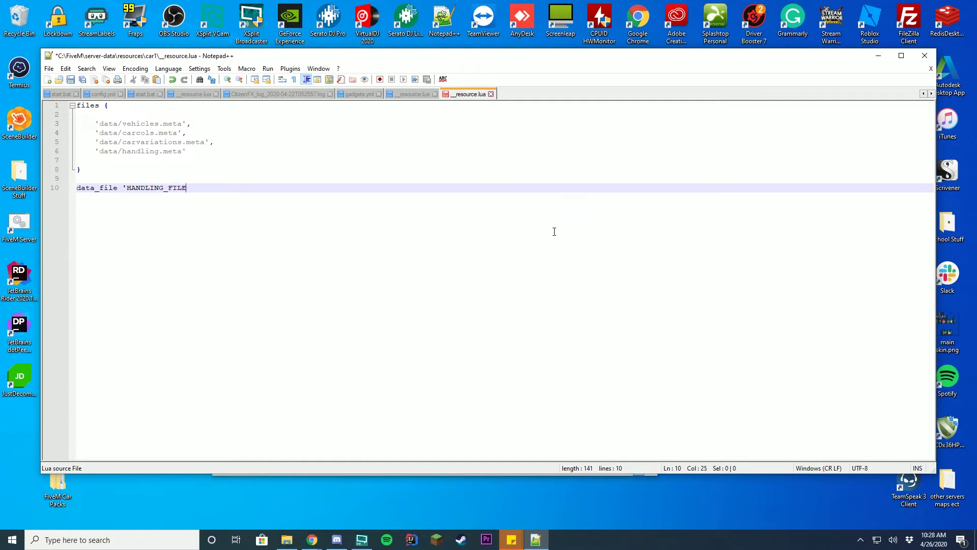
text(' 'data/)
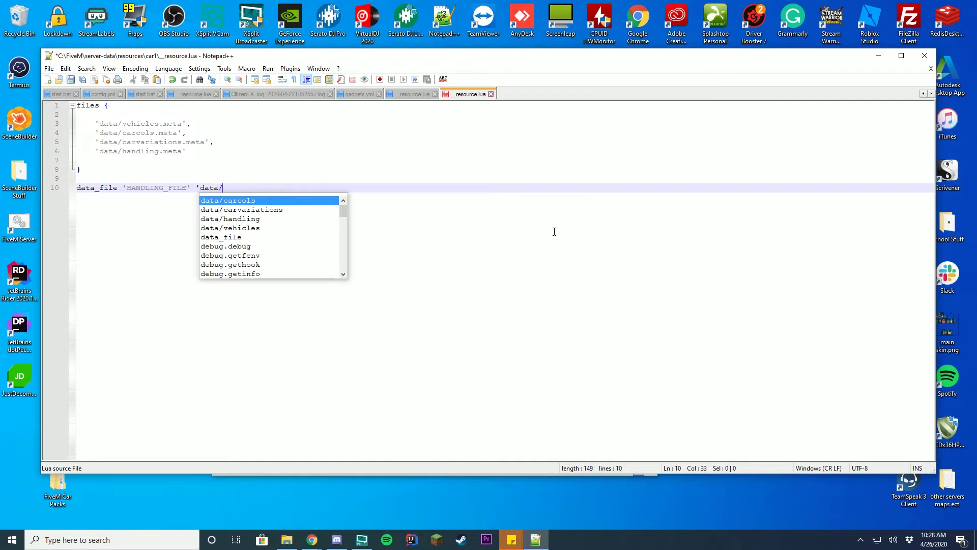
drag(186, 151, 94, 151)
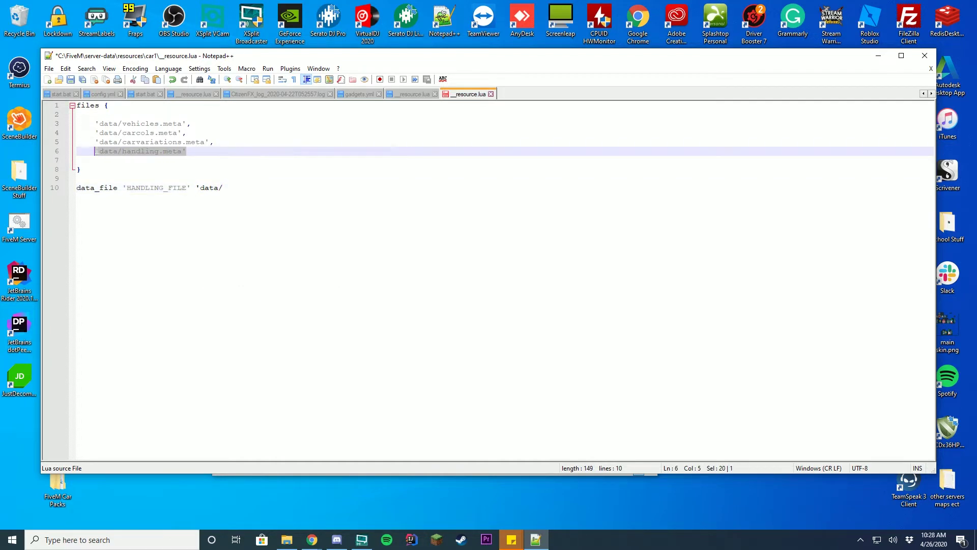
key(ctrl+c)
drag(223, 187, 195, 188)
key(ctrl+v)
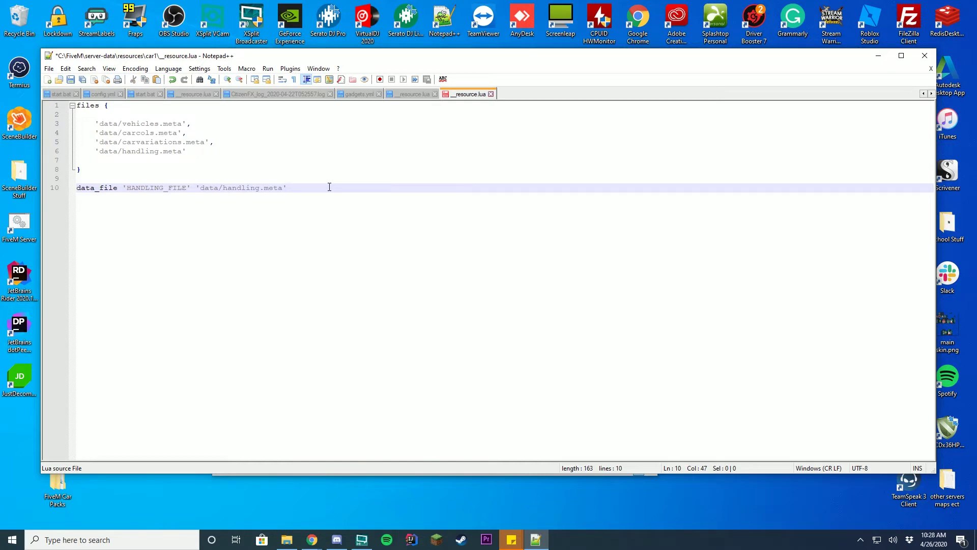
- Add the line data_file 'VEHICLE_METADATA_FILE' 'data/vehicles.meta', copying the path from the files list without its comma
key(Return)
text(data_)
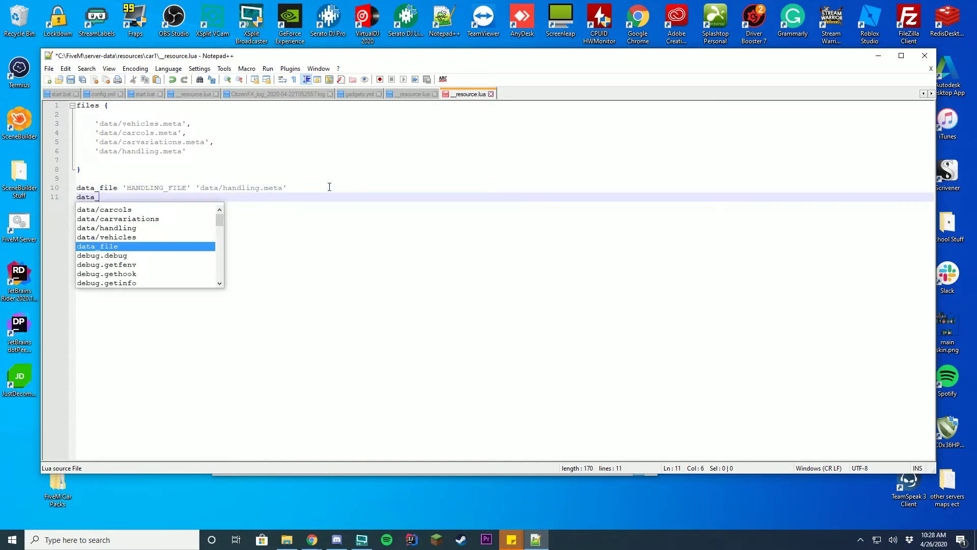
text(file)
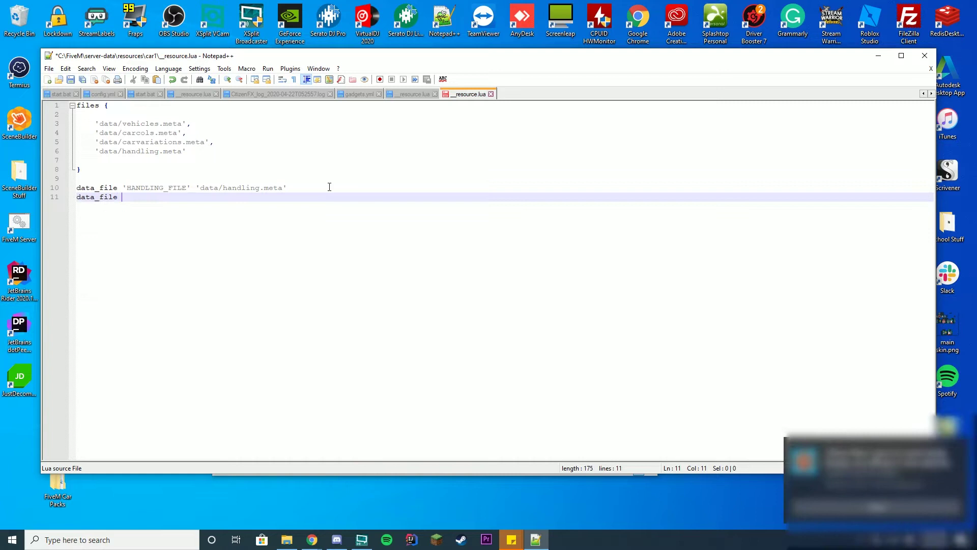
text( 'VEHICLE_METADATA_FILE')
drag(206, 127, 94, 125)
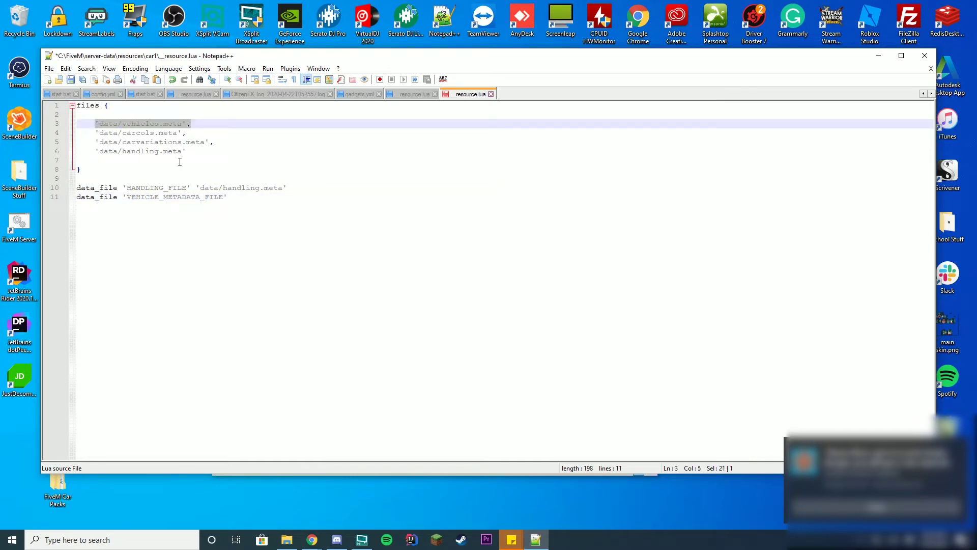
click(251, 200)
key(ctrl+v)
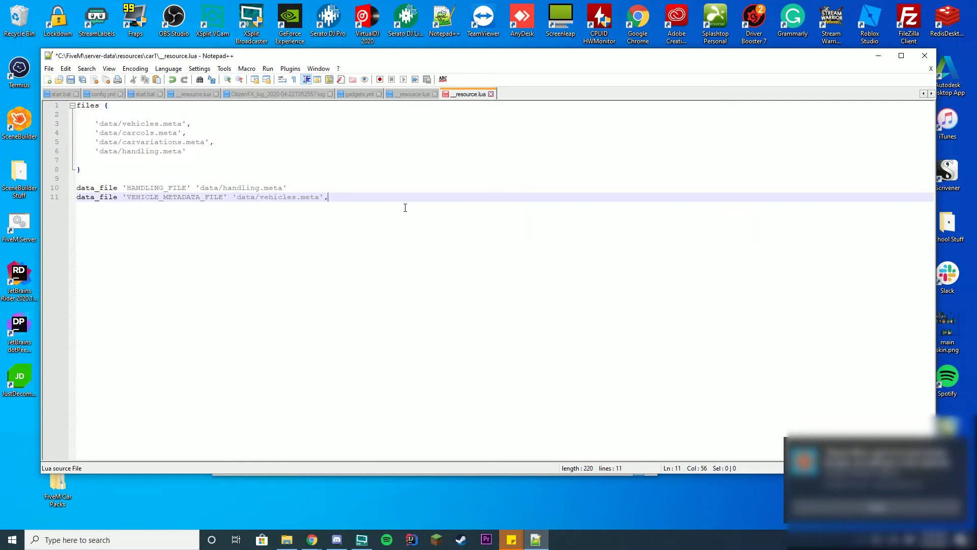
key(BackSpace)
key(Return)
click(311, 197)
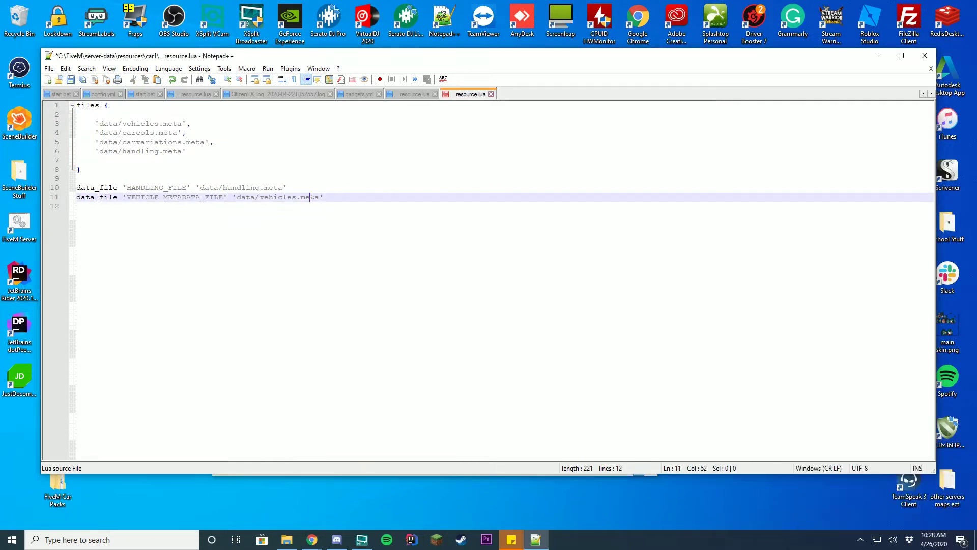
- Add the line data_file 'CARCOLS_FILE' 'data/carcols.meta', copying the path from the files list without its comma
click(340, 205)
text(data_fi)
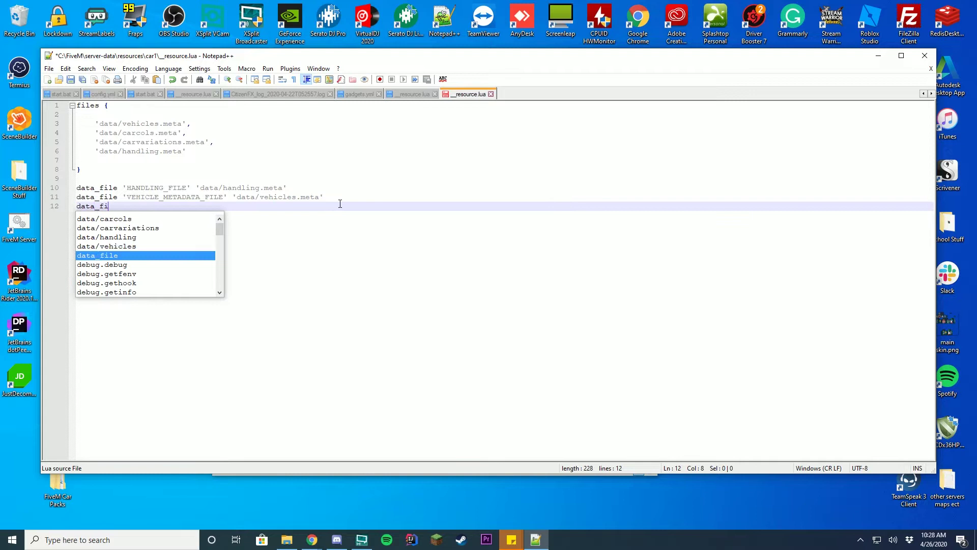
text(le)
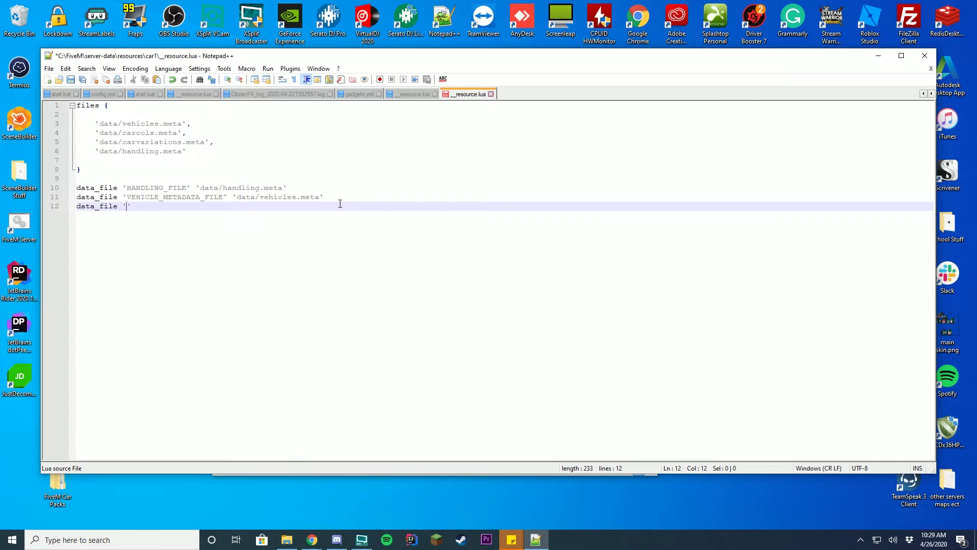
text('CARCOLS_FILE)
drag(195, 132, 95, 133)
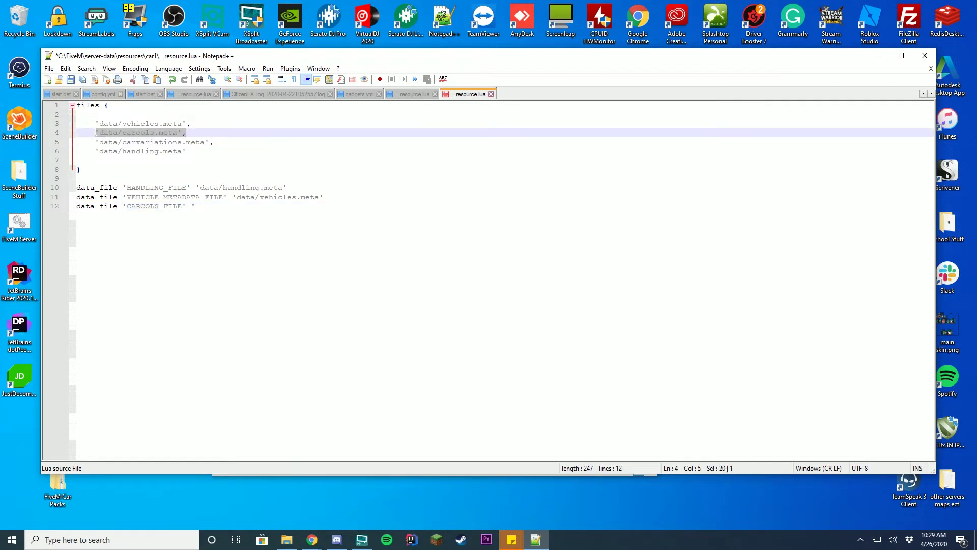
click(222, 200)
click(222, 206)
key(BackSpace)
key(ctrl+v)
key(BackSpace)
key(Return)
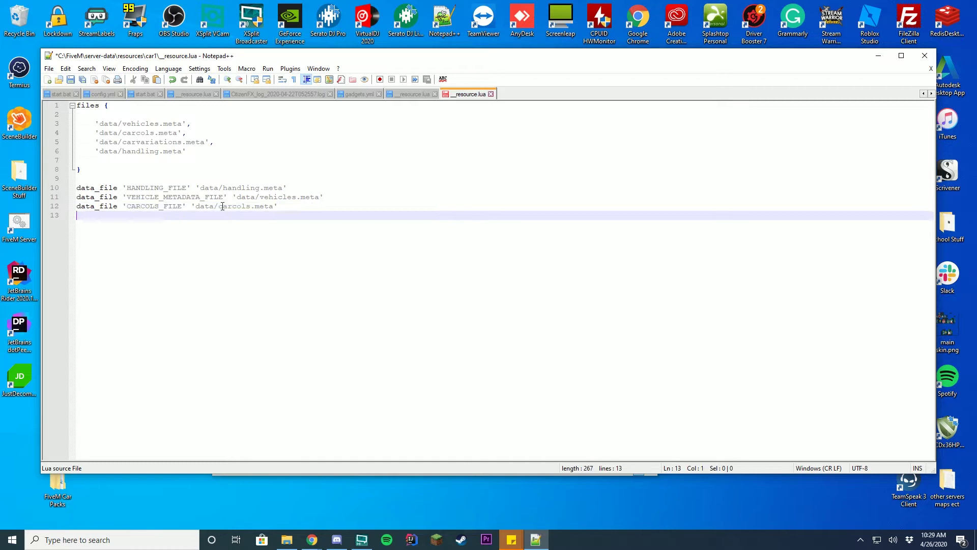
- Add the line data_file 'VEHICLE_VARIATION_FILE' 'data/carvariations.meta', copying the path from the files list without its comma, and save the file
text(data_fi)
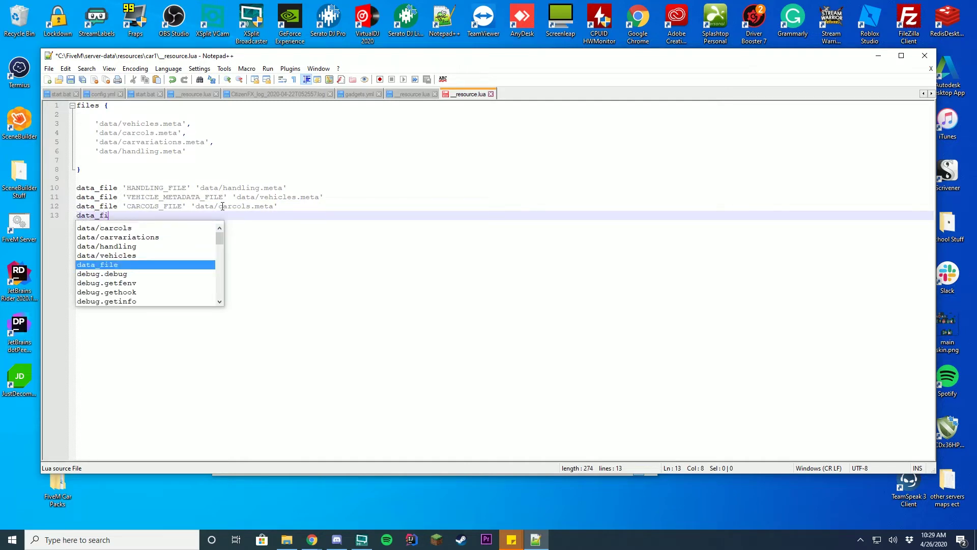
text(le ')
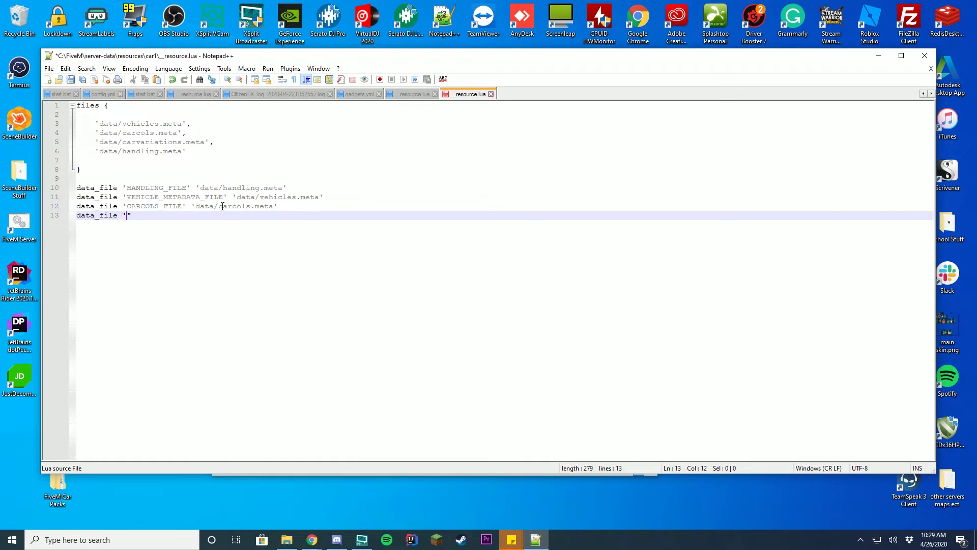
text(VEHICLE)
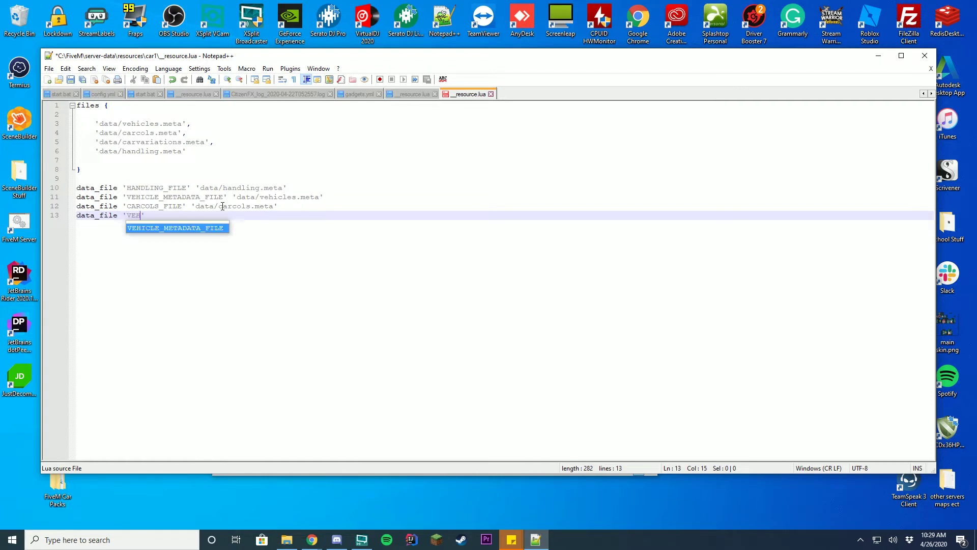
text(_VARI)
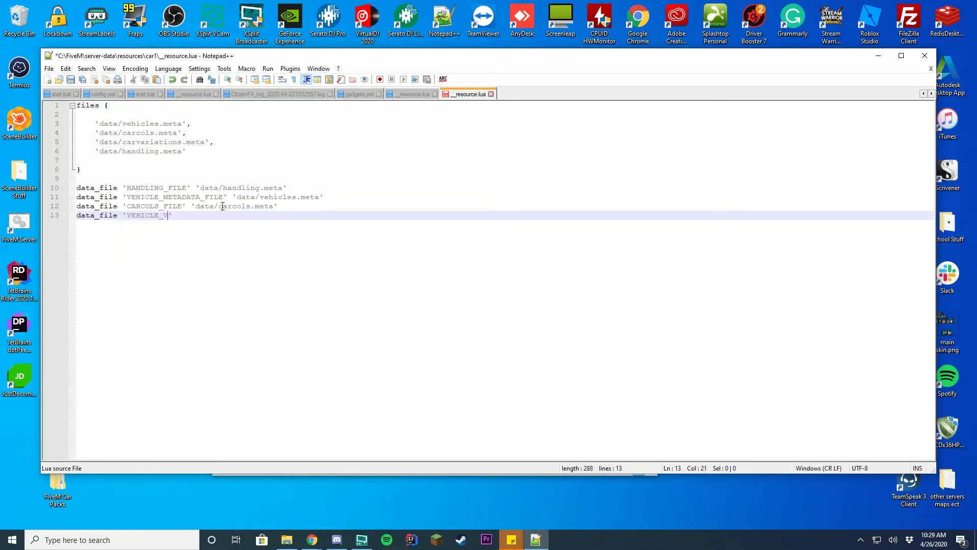
text(ATION_FILE)
drag(196, 125, 94, 142)
key(ctrl+c)
click(285, 214)
key(ctrl+v)
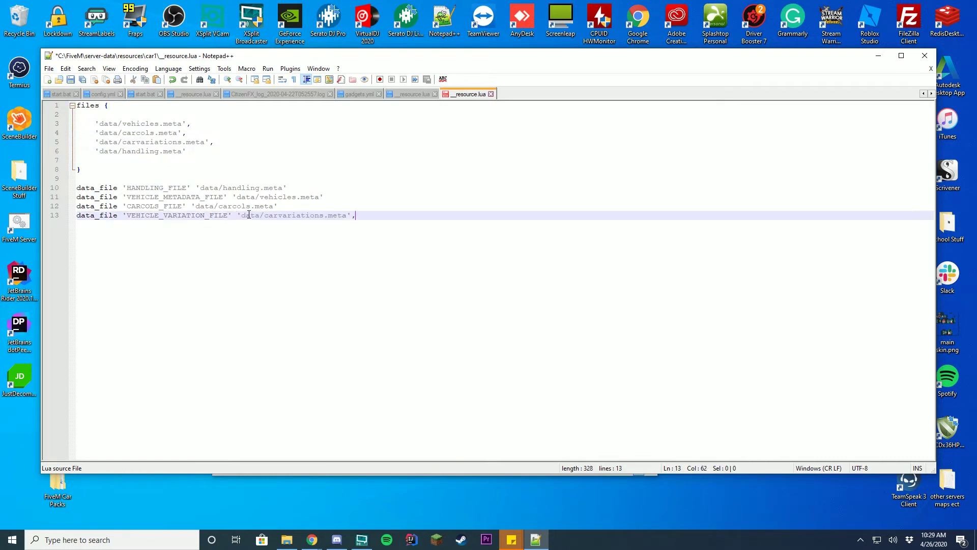
key(BackSpace)
key(ctrl+s)
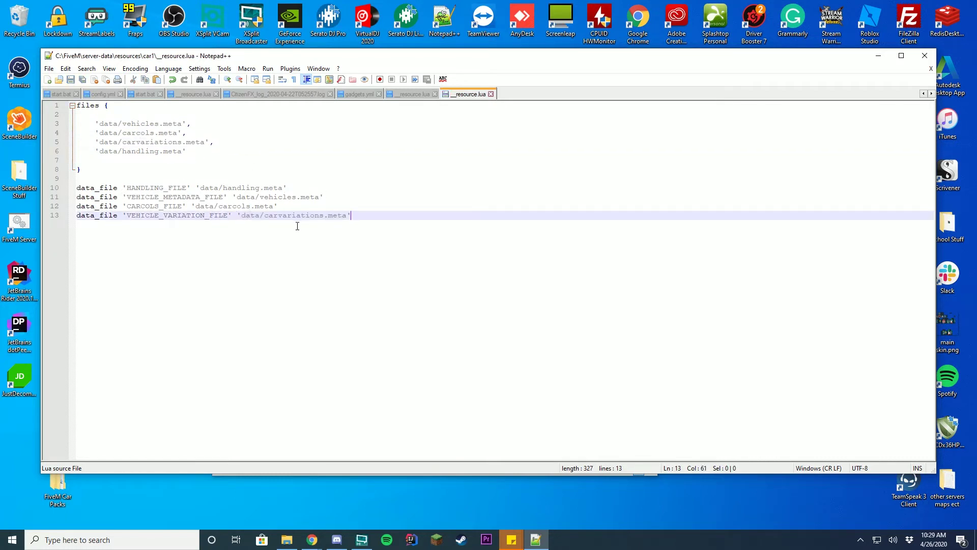
- Review the completed files and data_file entries in __resource.lua and close the editor
drag(297, 226, 123, 109)
click(471, 210)
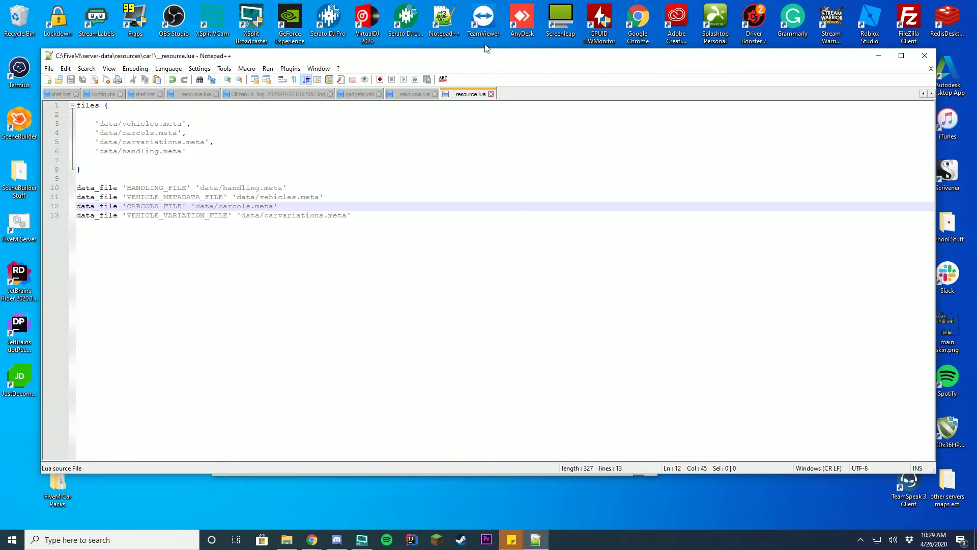
click(214, 181)
click(925, 55)
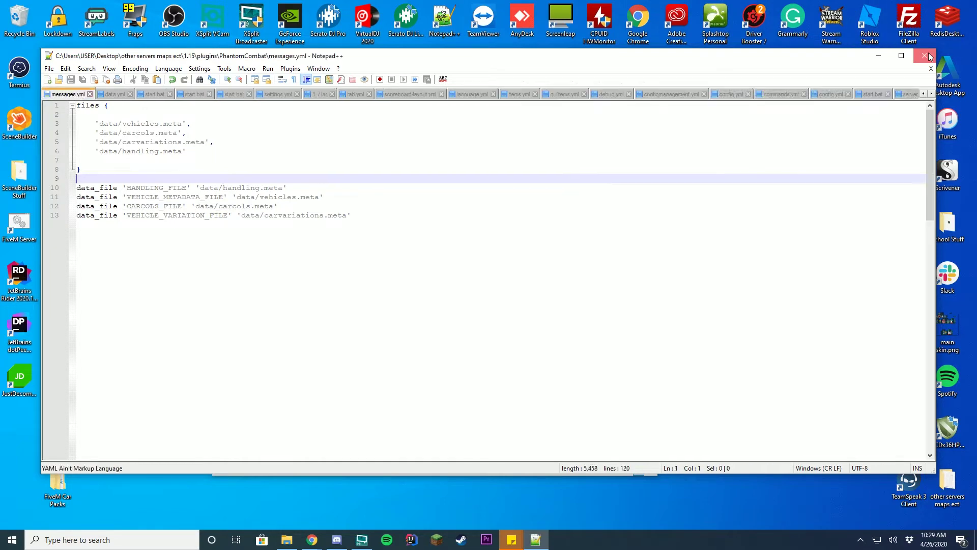
- In server.cfg from the server-data folder, add the line ensure car1 below ensure lux_vehcontrol, save the file and close it
click(415, 92)
click(415, 92)
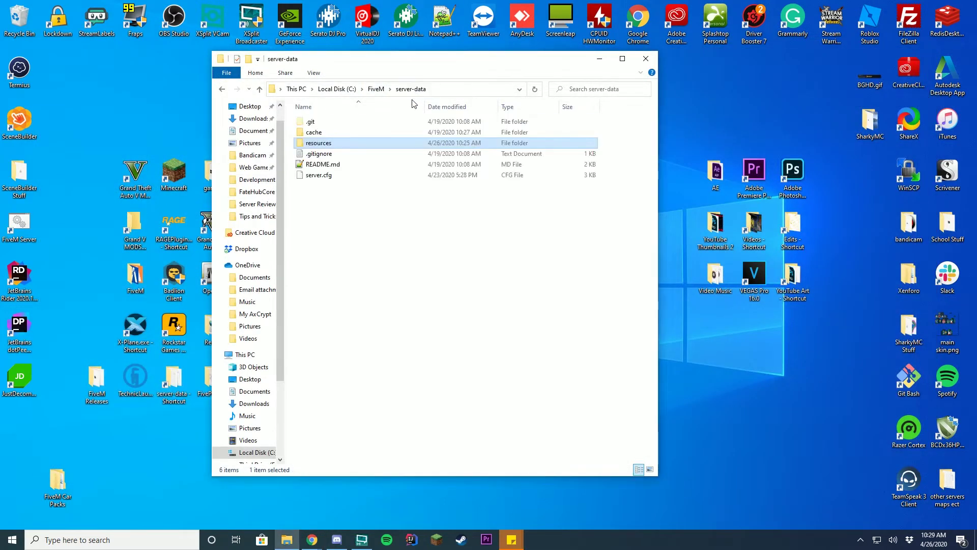
right_click(322, 175)
click(272, 220)
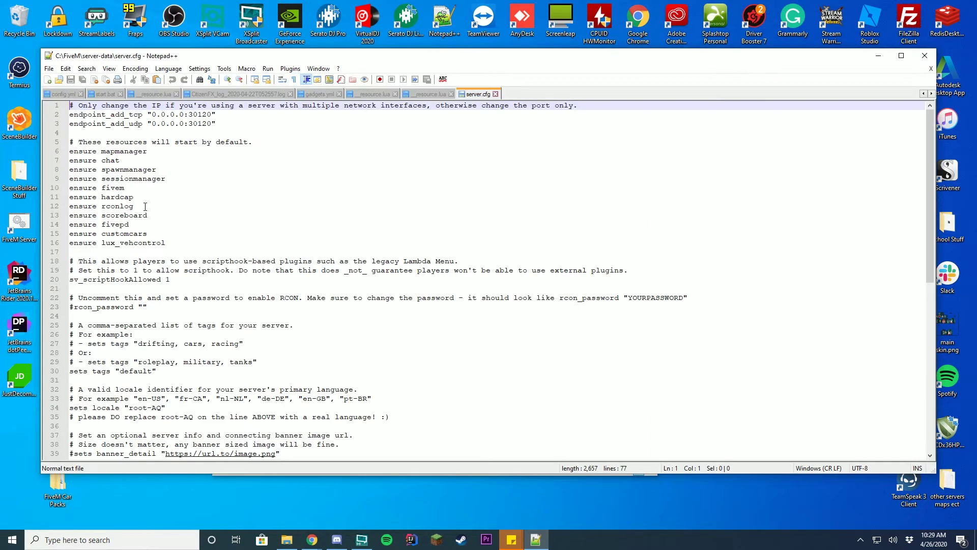
click(188, 242)
key(Return)
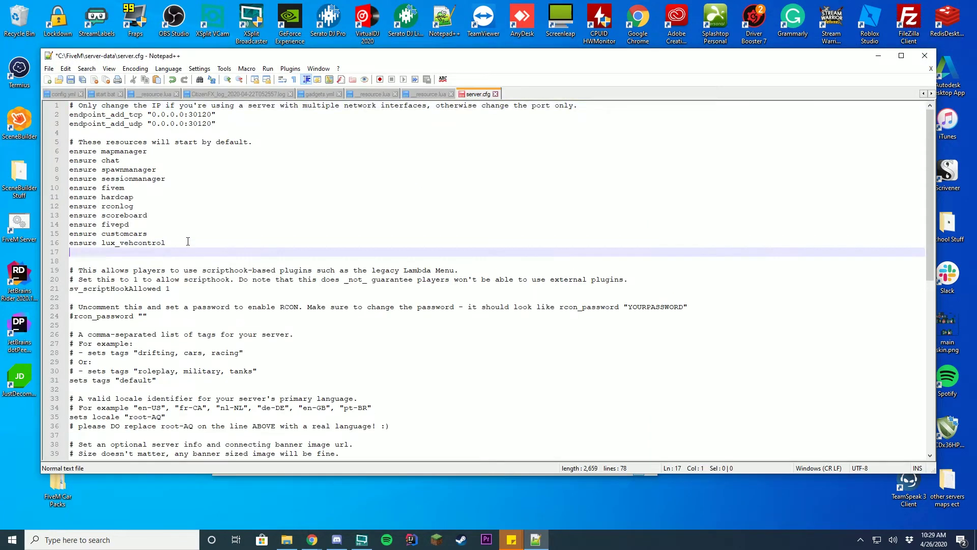
text(ensure car1)
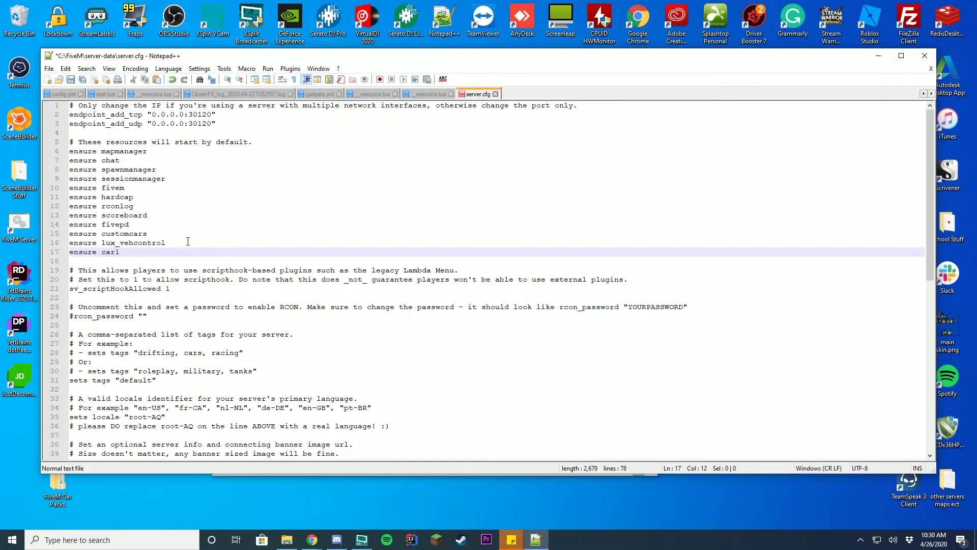
key(ctrl+s)
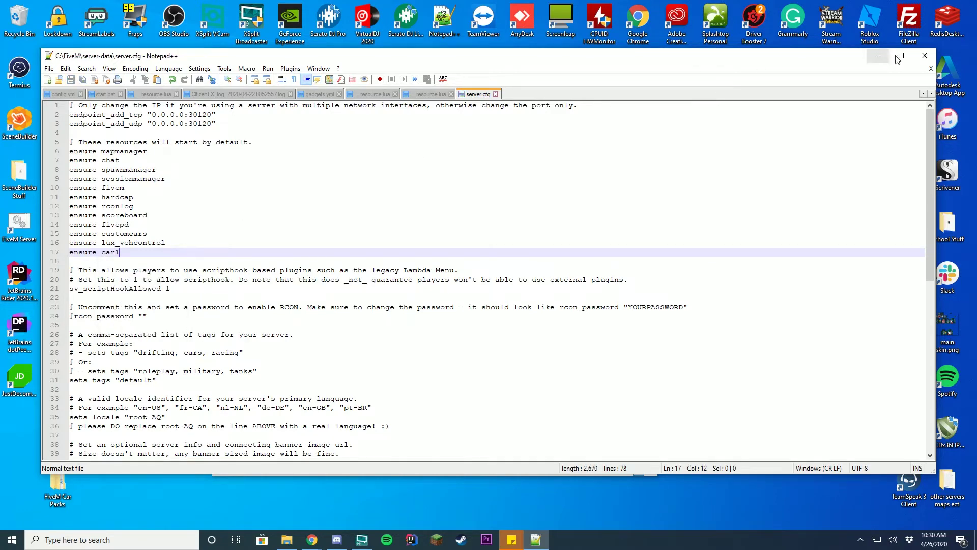
click(925, 56)
- Check the model files in the car1 resource's stream folder and return to the resources folder
double_click(338, 143)
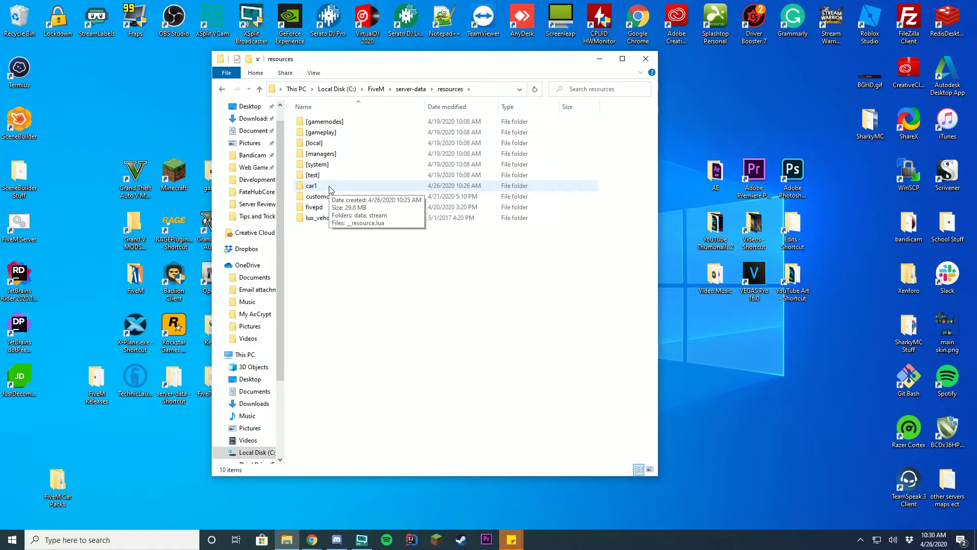
double_click(329, 189)
double_click(403, 133)
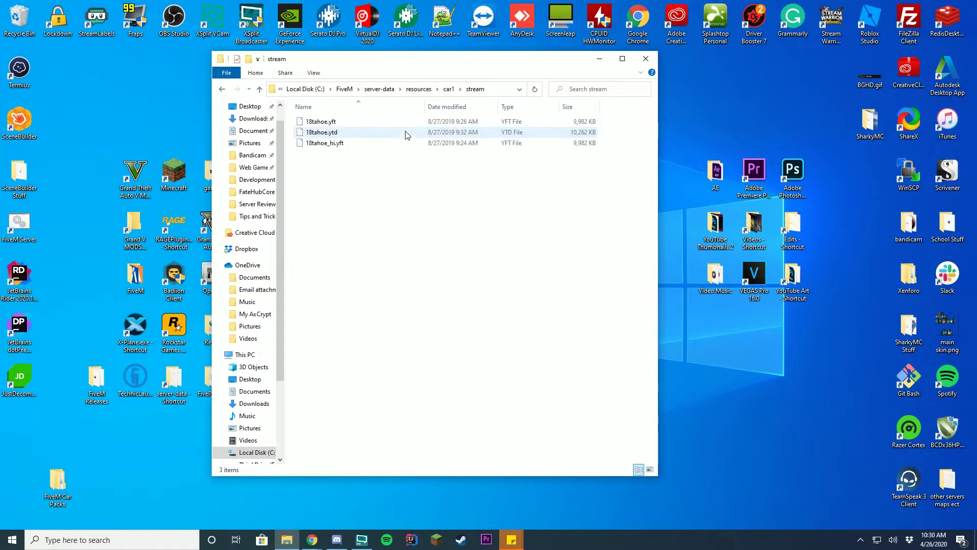
click(430, 90)
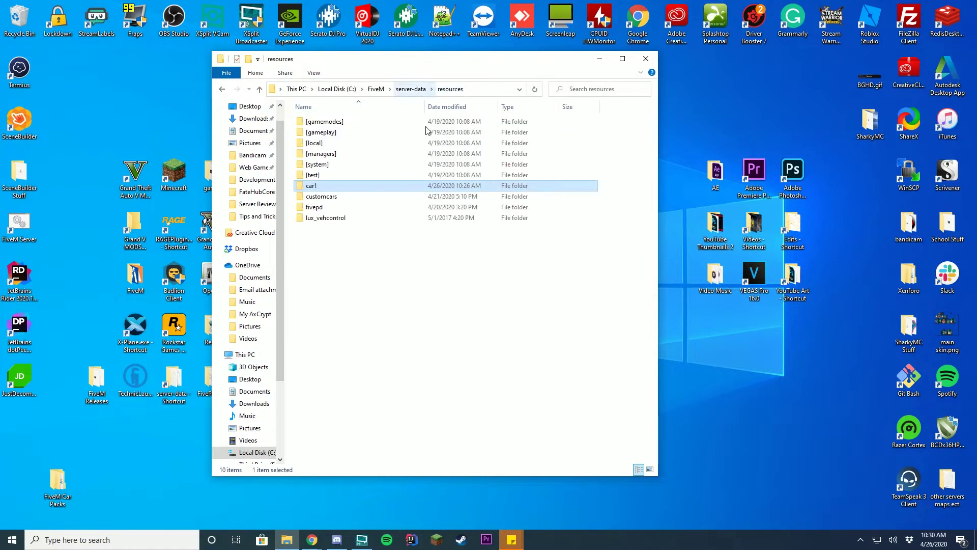
click(429, 255)
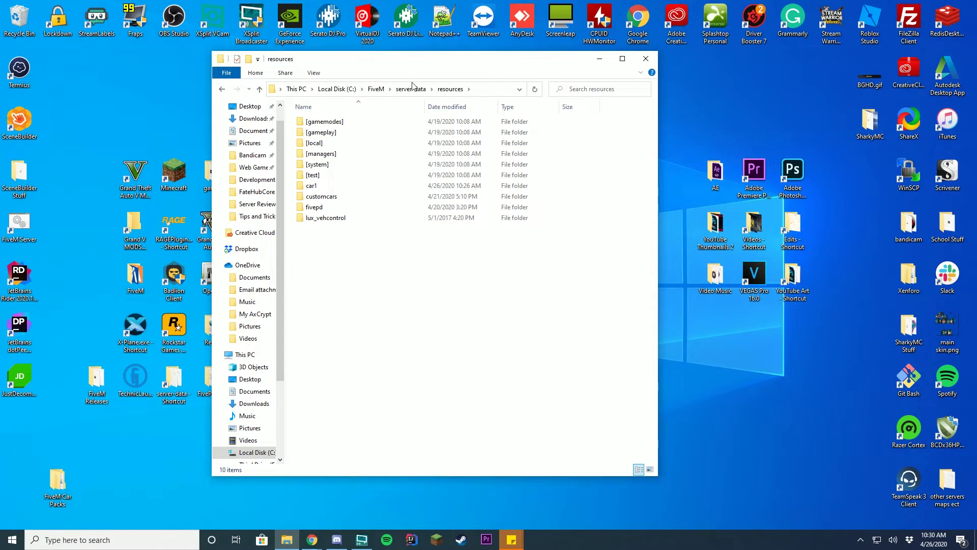
- Start the FiveM server, launch the FiveM.exe client and minimize its folder window
double_click(19, 233)
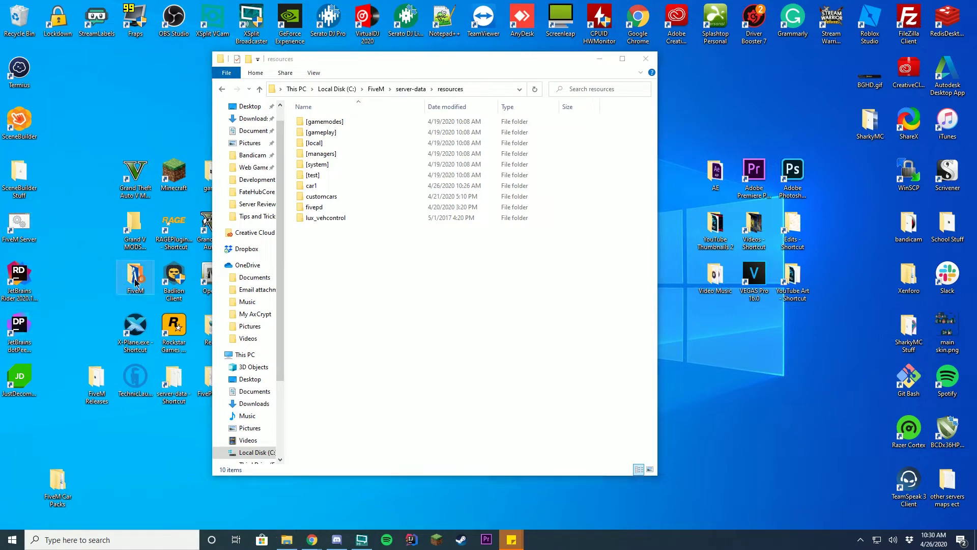
click(575, 192)
double_click(332, 156)
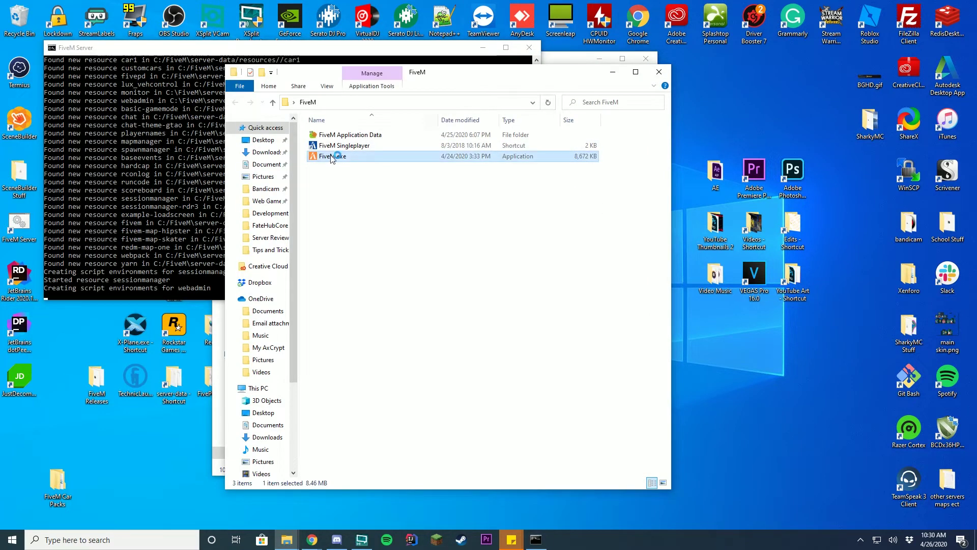
click(613, 73)
- Look up the car's model file names in car1's stream folder and minimize the window
click(547, 233)
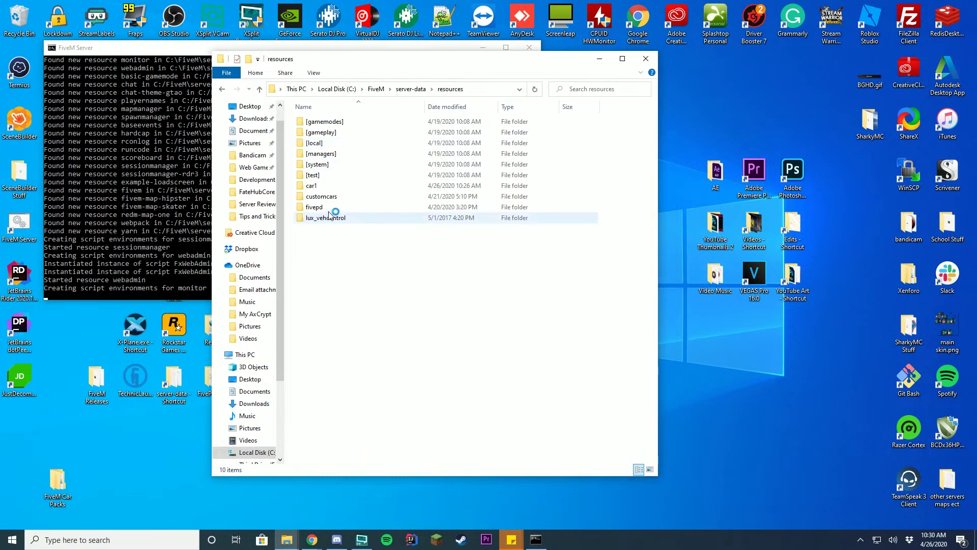
double_click(331, 186)
double_click(370, 132)
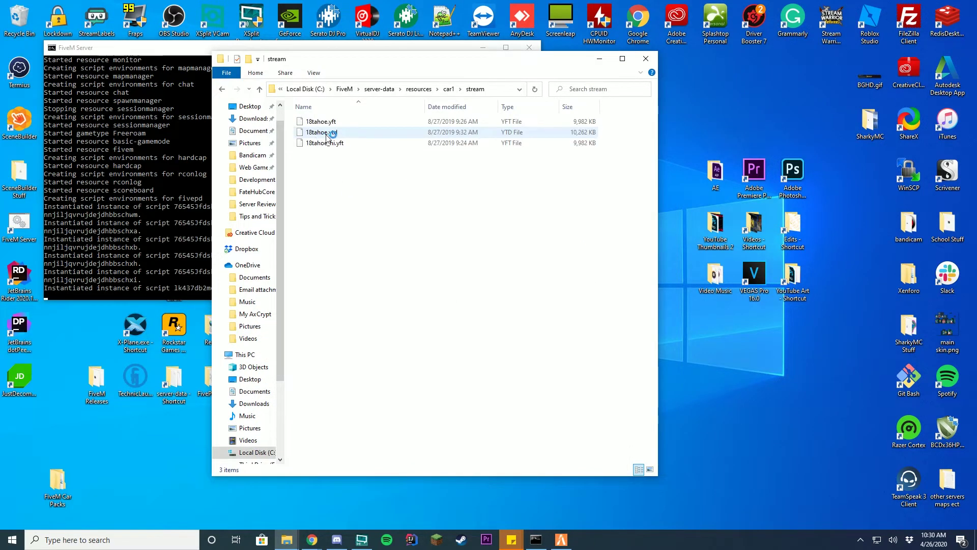
click(601, 60)
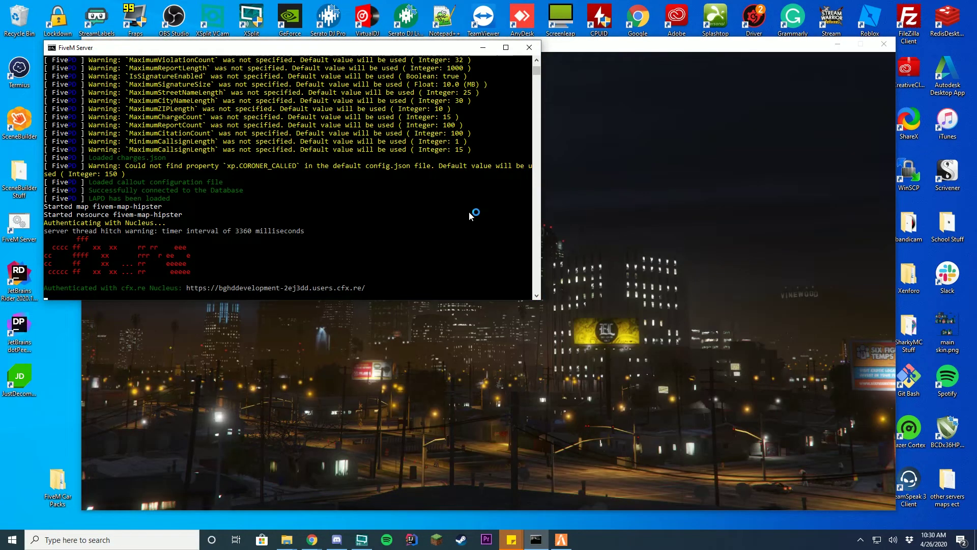
- Reopen server.cfg from the server-data folder, check the sv_scriptHookAllowed setting and close the file
click(287, 539)
click(322, 506)
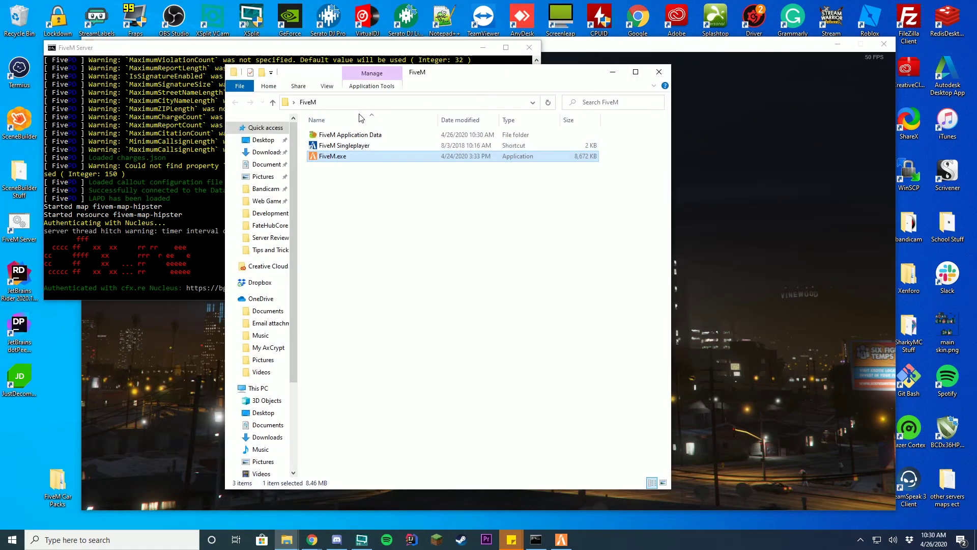
click(288, 537)
click(251, 489)
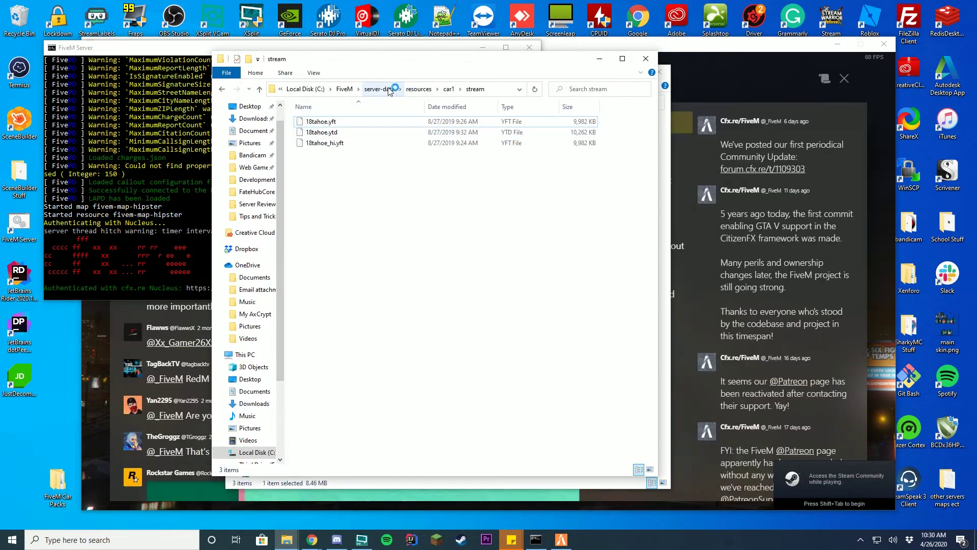
click(389, 90)
click(322, 175)
right_click(323, 177)
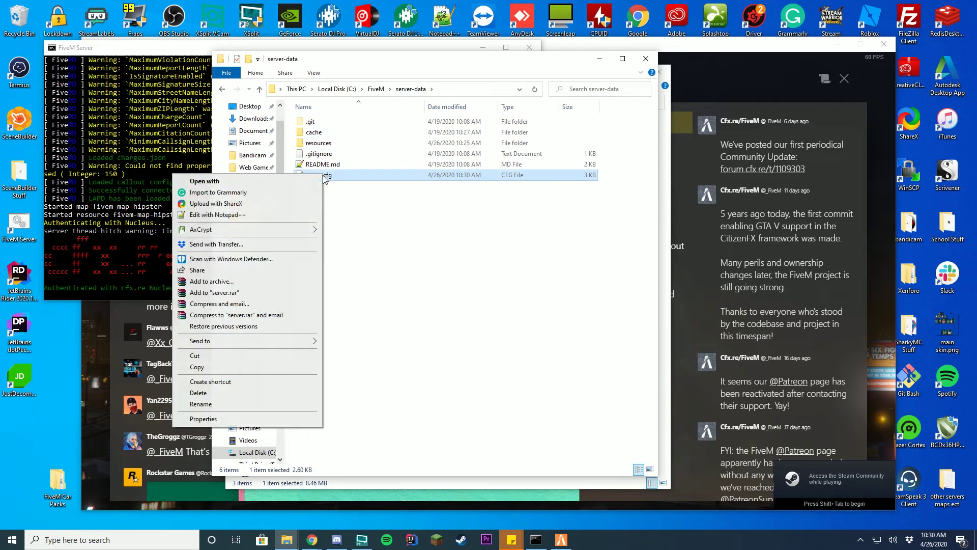
click(280, 216)
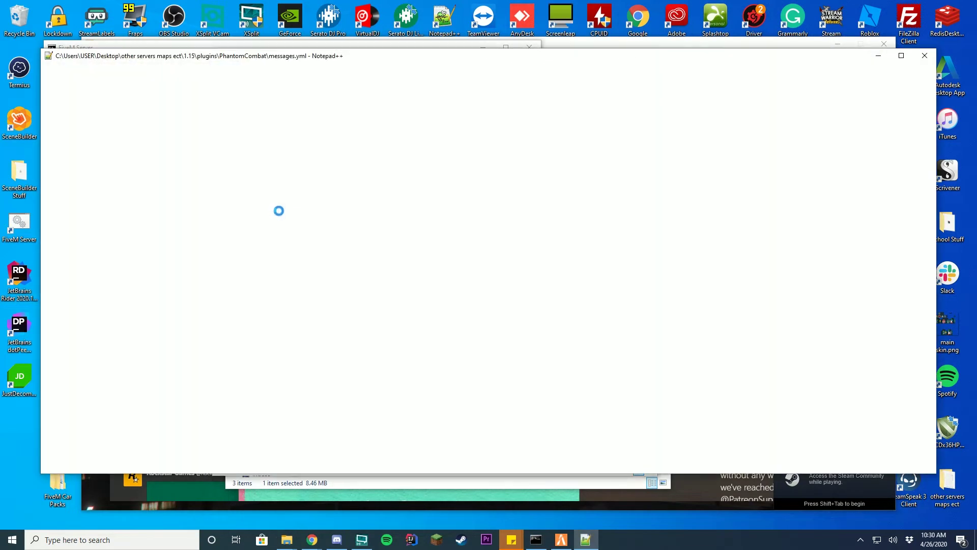
scroll(276, 219, down, 5)
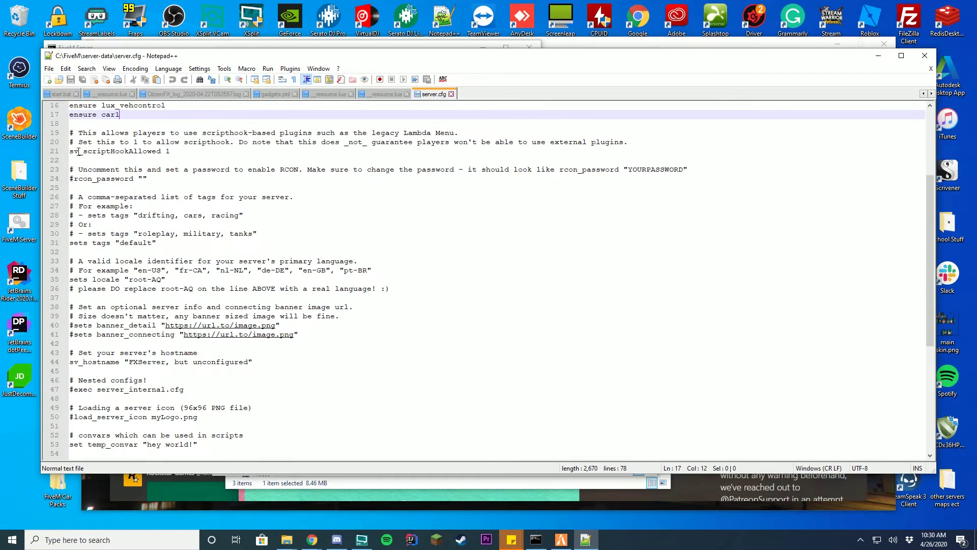
drag(74, 152, 170, 151)
click(238, 152)
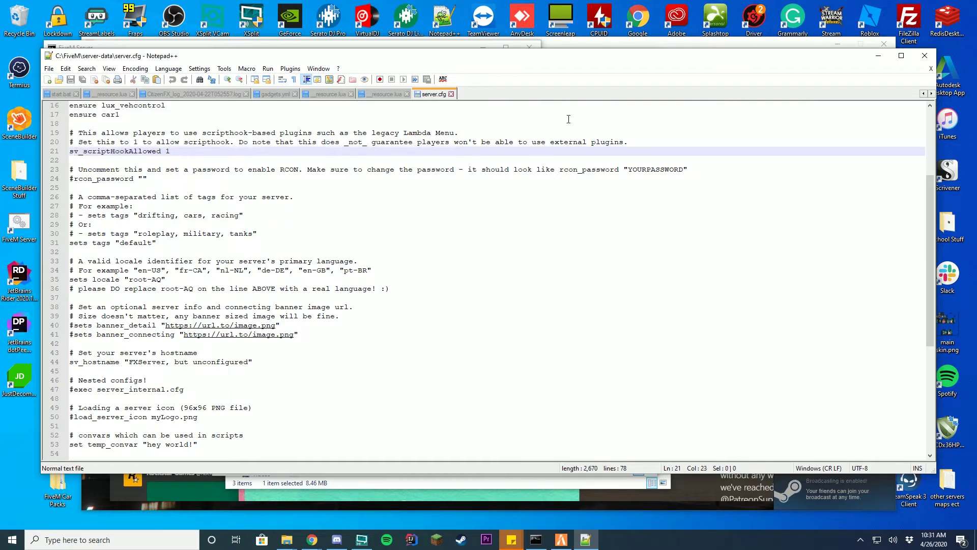
click(930, 57)
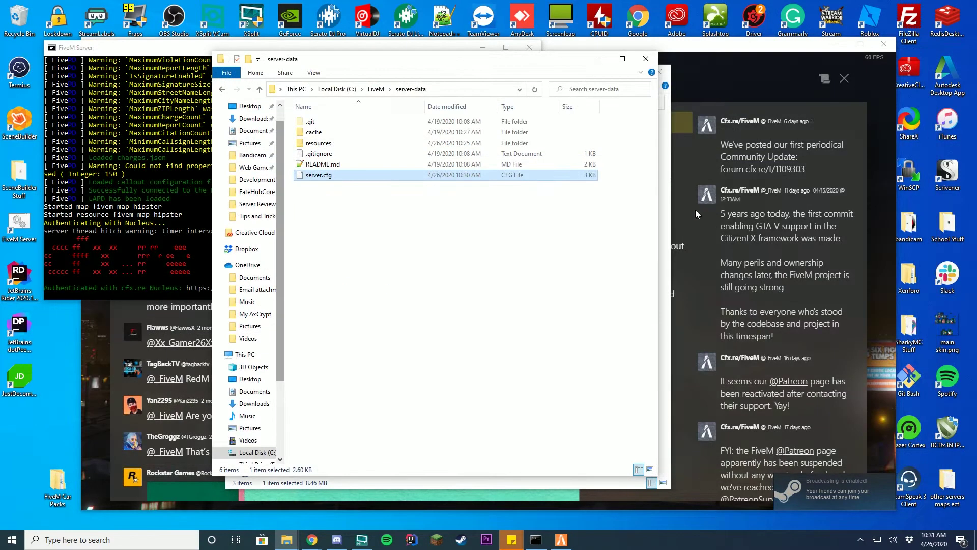
- In FiveM, connect directly to the server at localhost
click(732, 85)
click(563, 82)
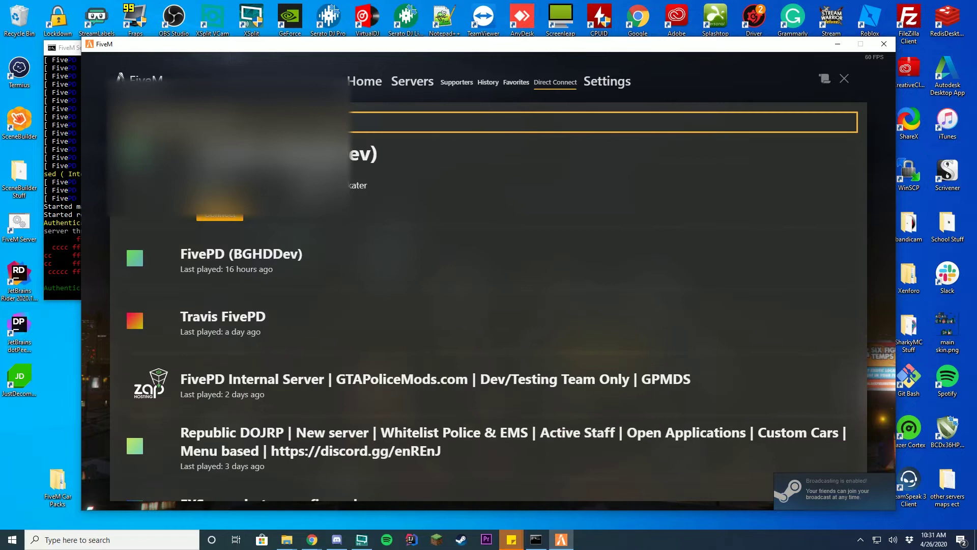
text(localhos)
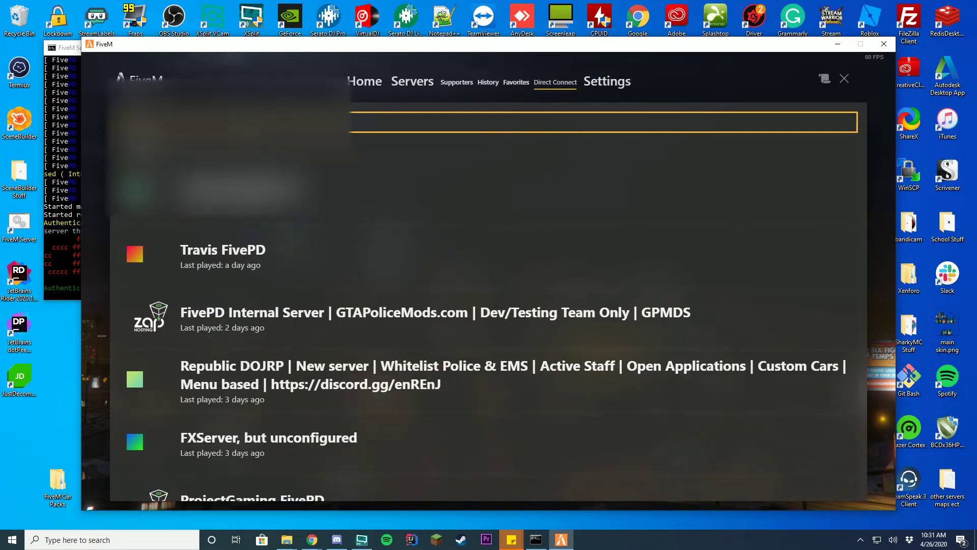
text(t)
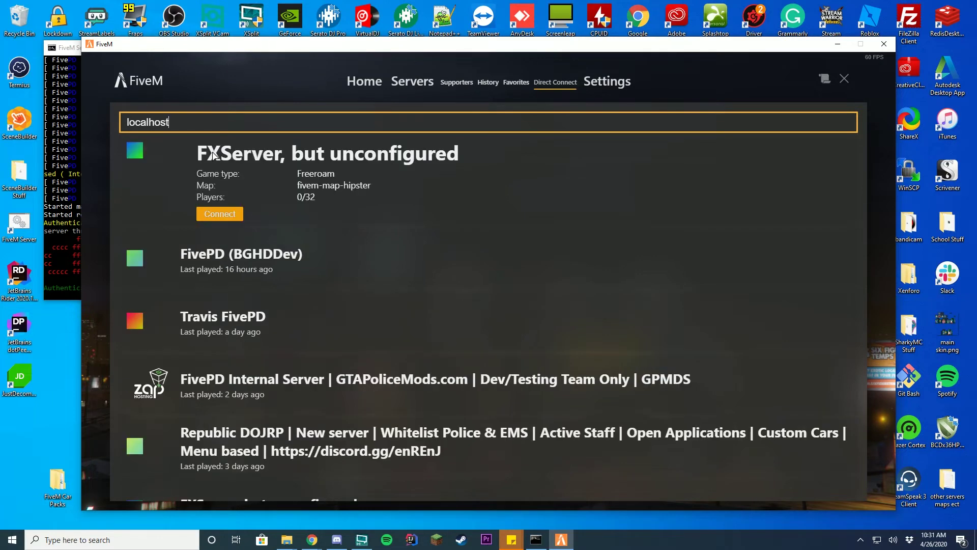
click(220, 214)
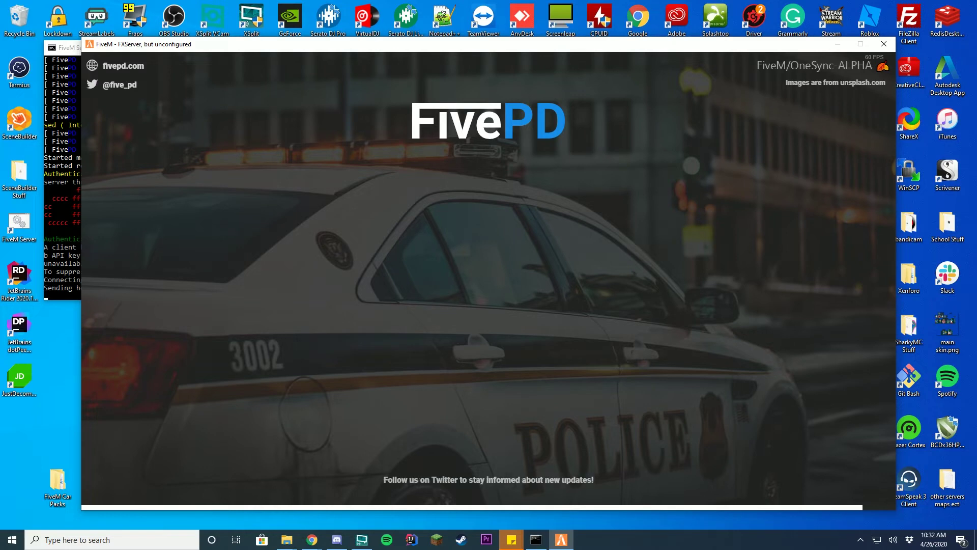
- Look up the car's model file names in car1's stream folder while the server loads, and return to FiveM
key(alt+Tab)
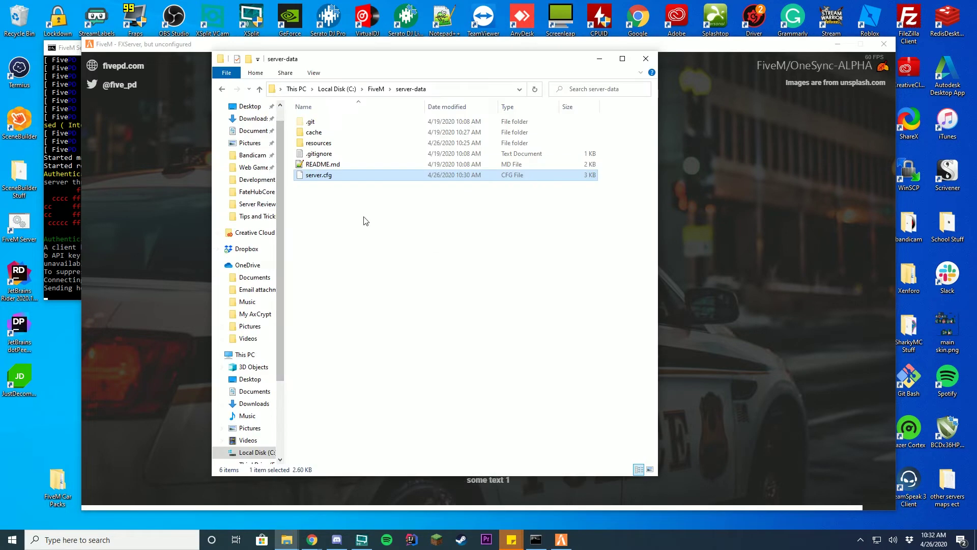
double_click(346, 142)
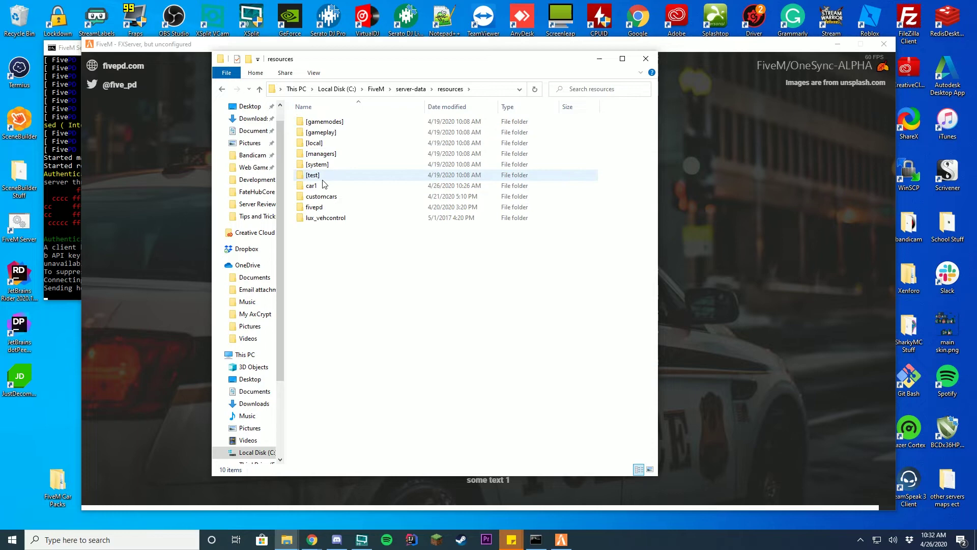
double_click(344, 203)
double_click(326, 134)
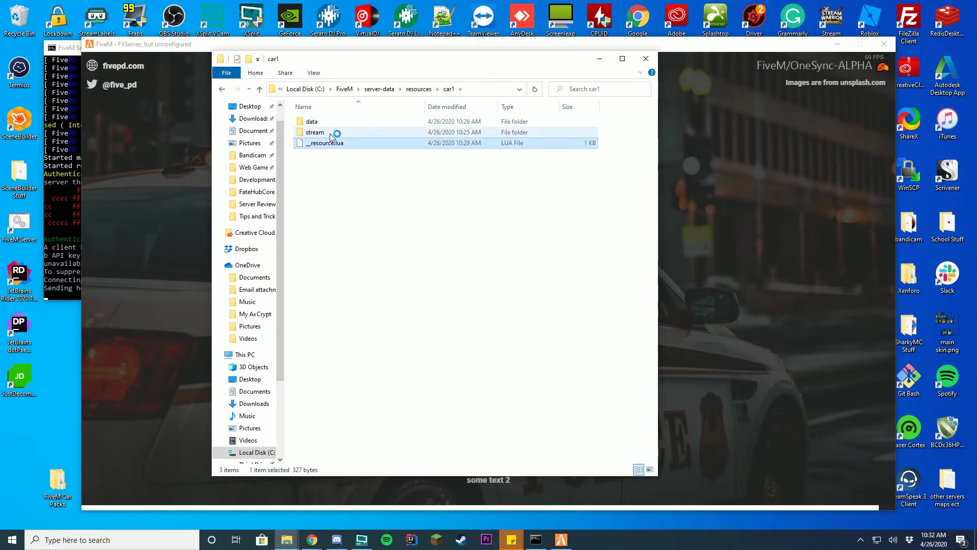
double_click(329, 145)
click(681, 224)
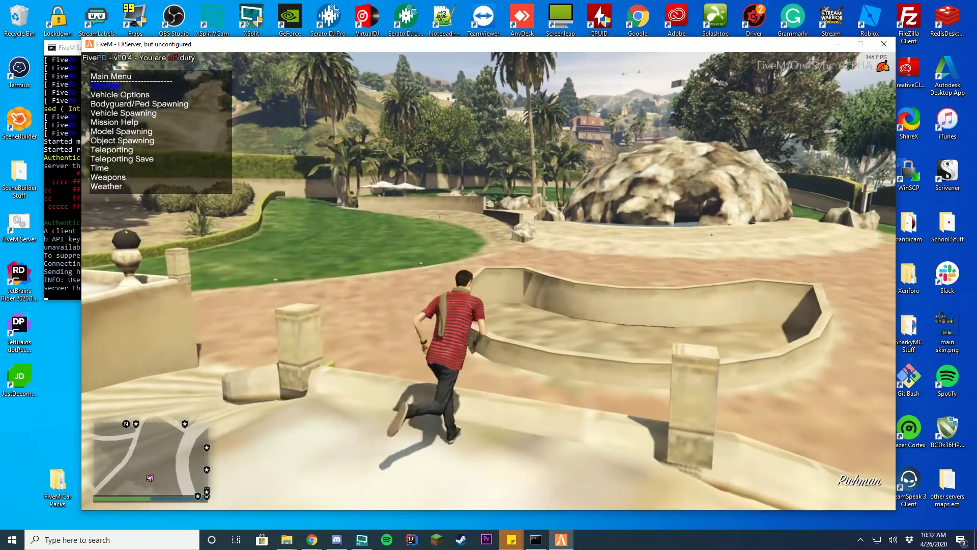
- Highlight Vehicle Spawning in the trainer's main menu, close the menu and run the character past the stone basin to open ground
key(Down)
key(Down)
key(Down)
key(m)
key(m)
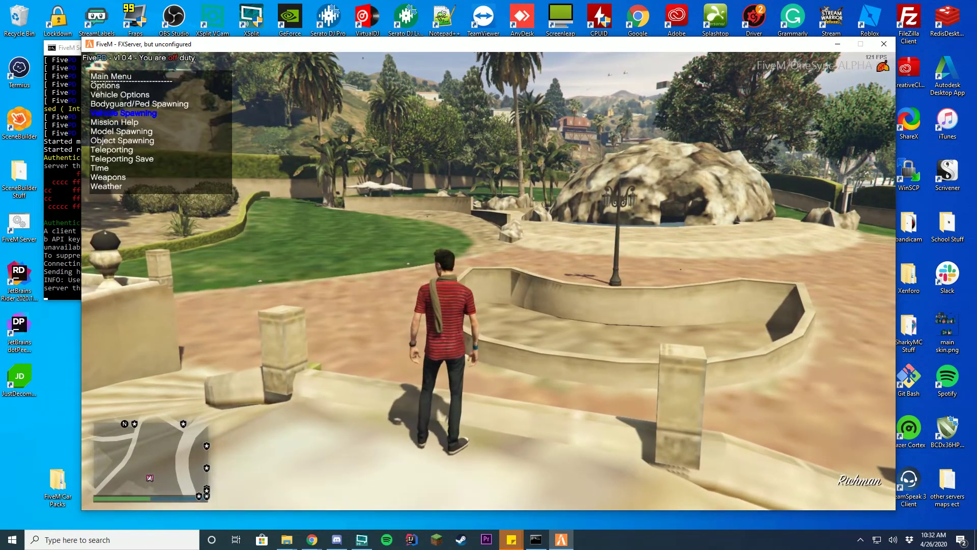
key(w)
key(m)
- Open the trainer's vehicle spawn options and spawn the police Tahoe beside the character
key(m)
key(m)
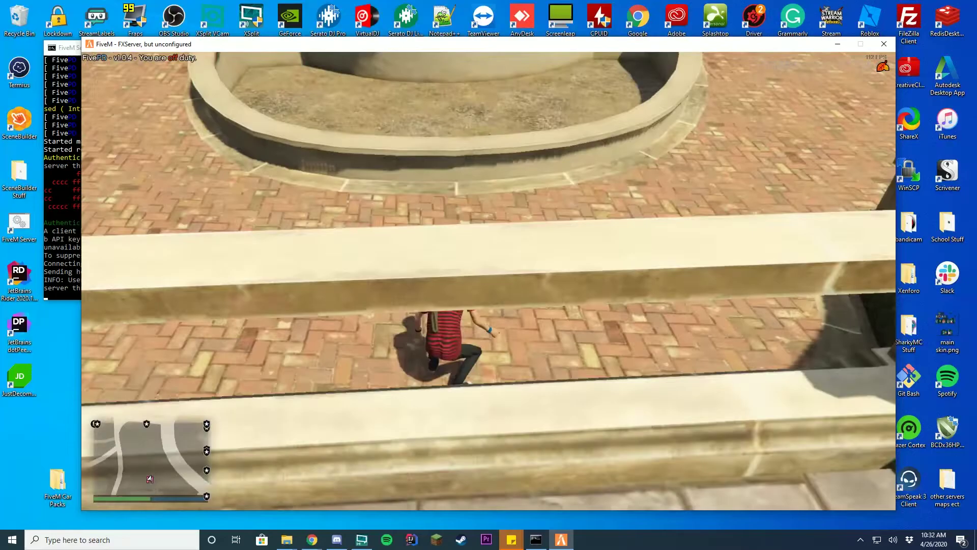
key(w)
key(m)
key(Return)
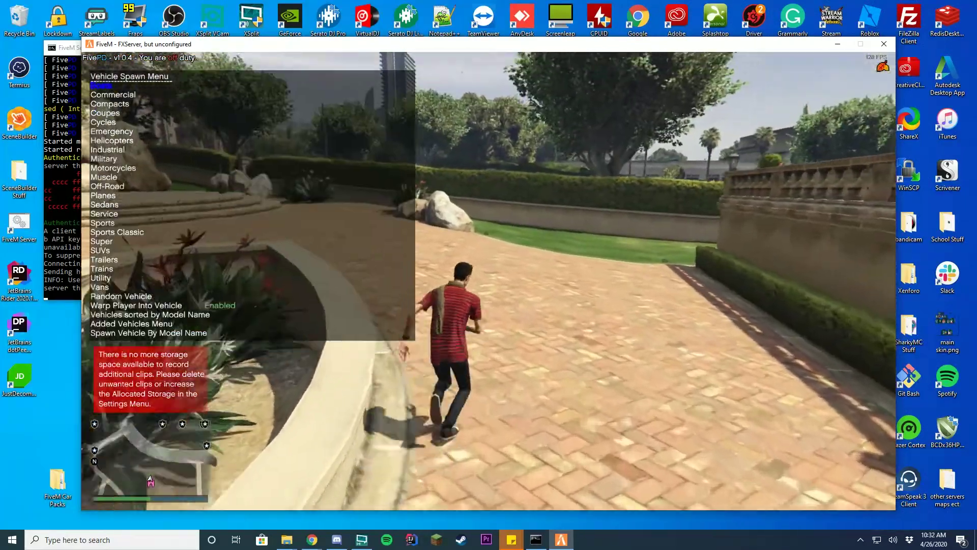
key(Down)
key(Down)
key(Down)
key(Down)
key(Down)
key(Down)
key(Down)
key(Down)
key(Down)
key(Down)
key(Down)
key(Down)
key(Down)
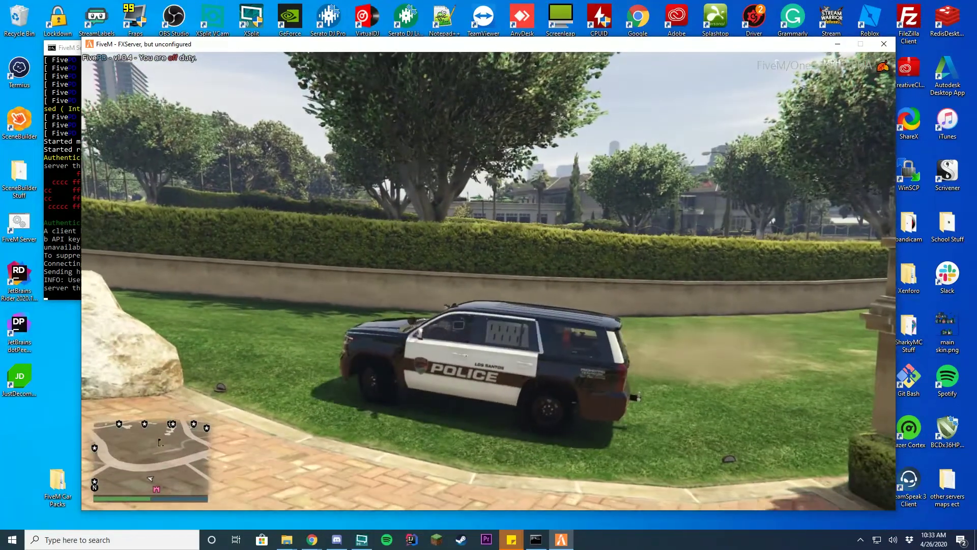
- Enable the Tahoe's lightbar, roof equipment and front push bumper through the trainer's vehicle components, and leave the trainer
key(Return)
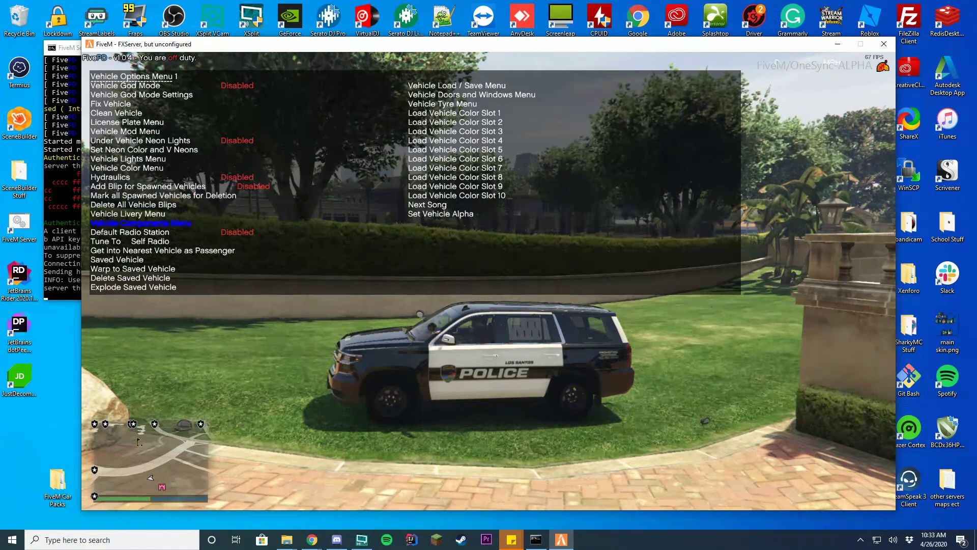
key(Return)
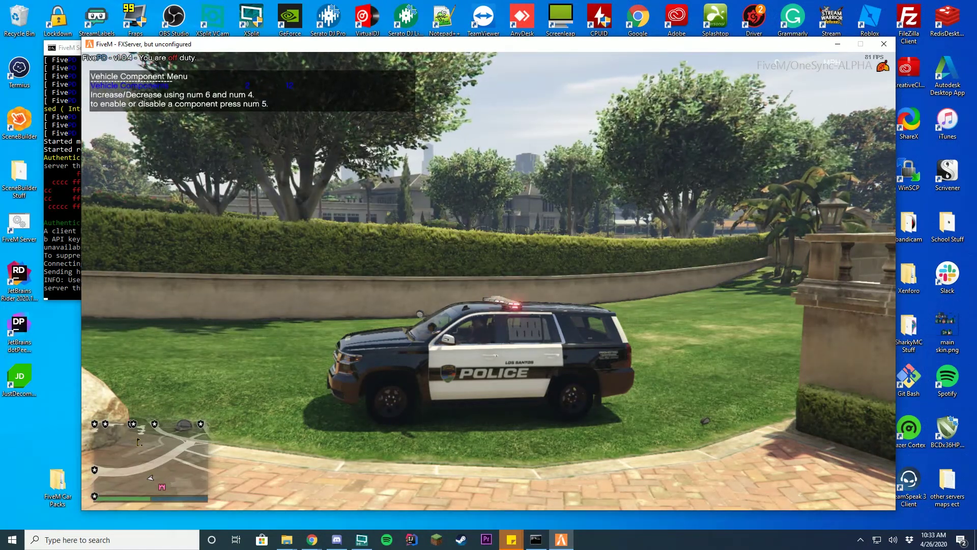
key(KP_6)
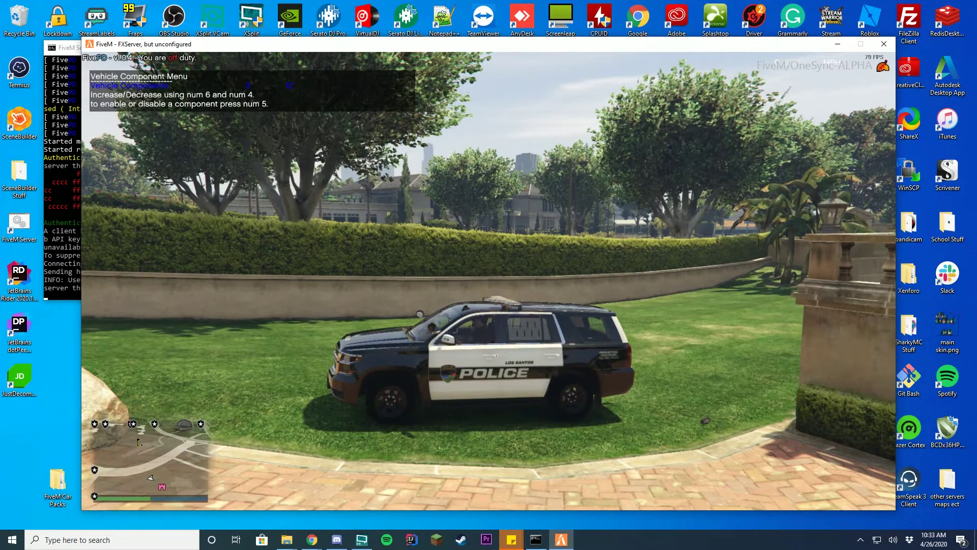
key(KP_6)
key(KP_5)
key(KP_6)
key(KP_5)
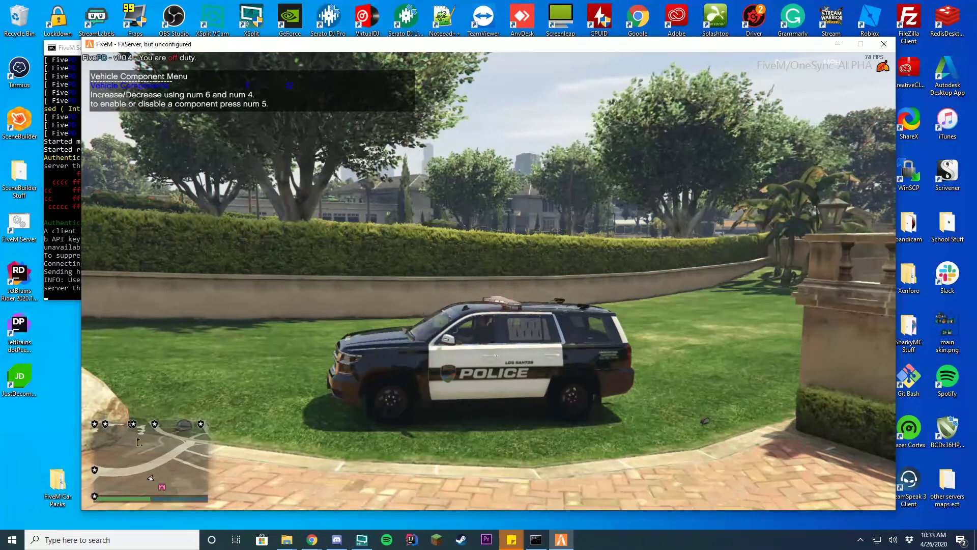
key(KP_6)
key(KP_6)
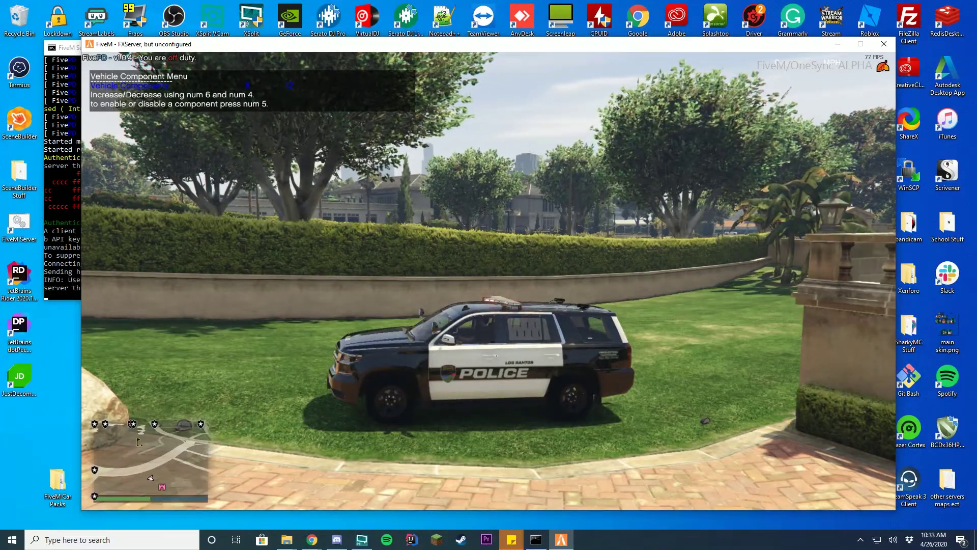
key(KP_5)
key(KP_0)
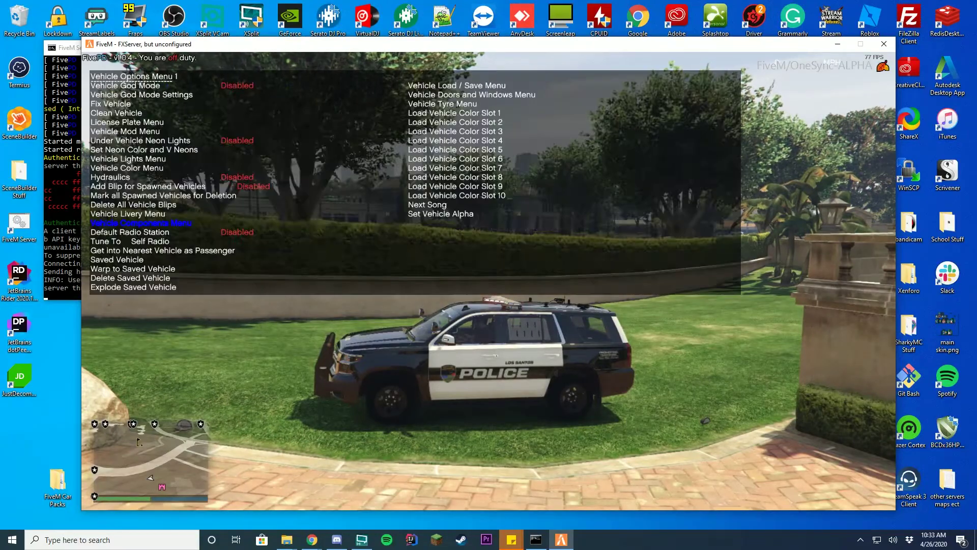
key(KP_0)
key(KP_0)
- Switch on the Tahoe's emergency lights and drive it through the mansion's gardens into the fountain courtyard
key(e)
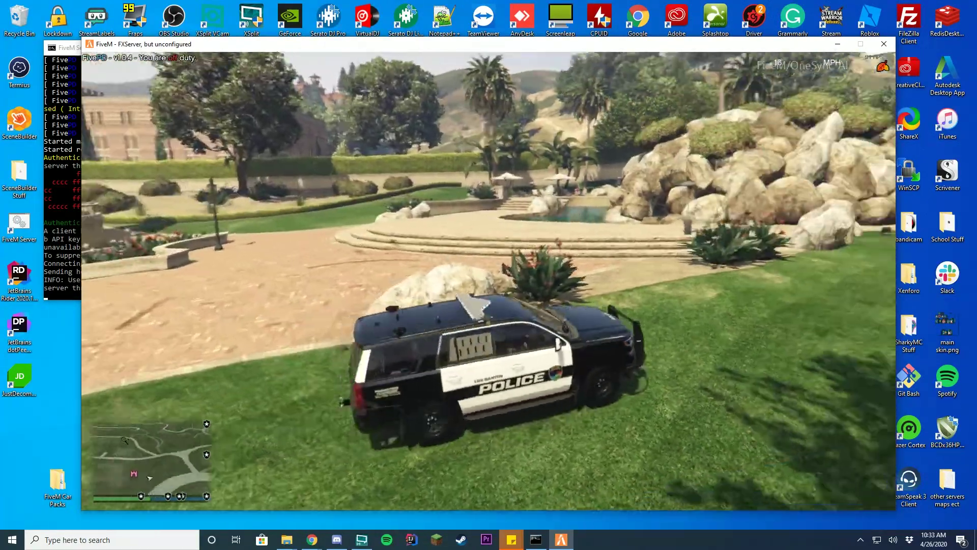
key(a)
key(w)
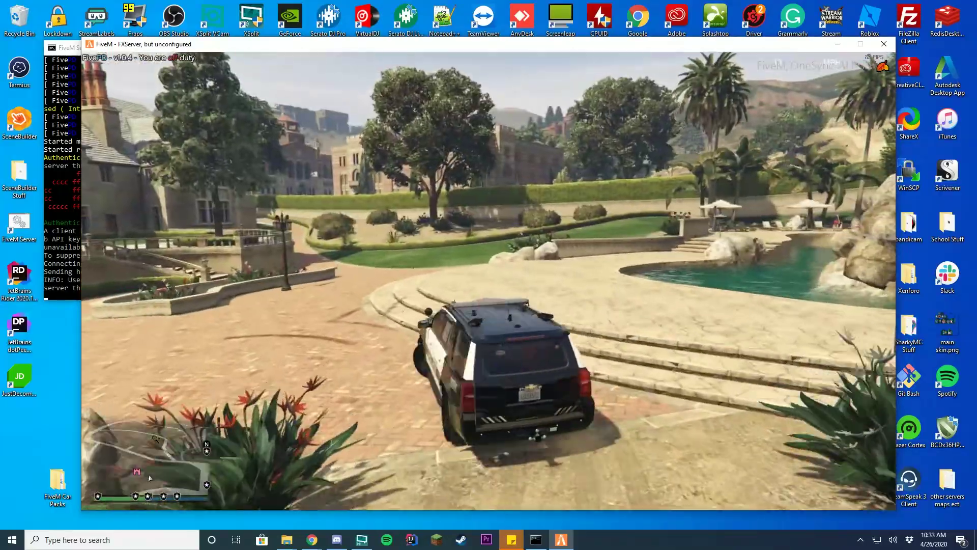
key(d)
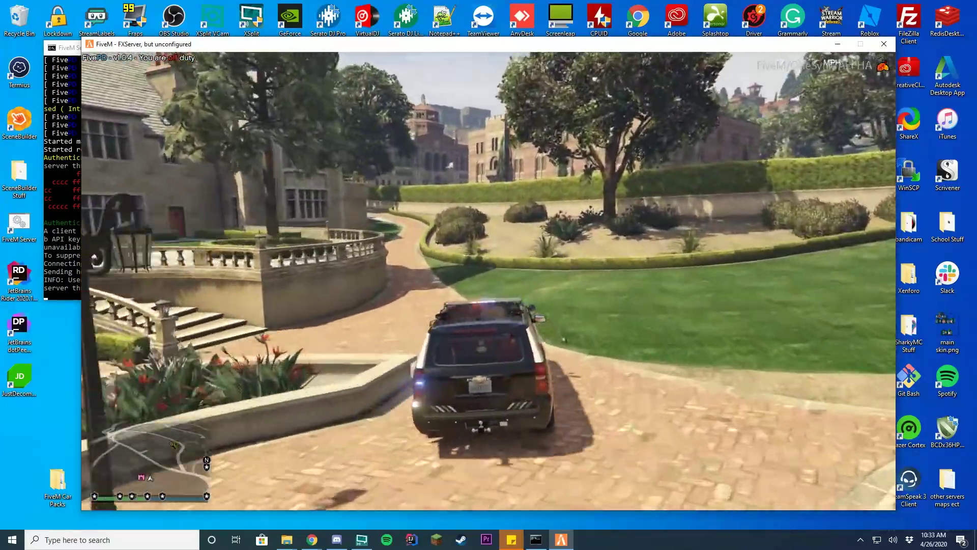
key(w)
key(a)
key(w)
key(a)
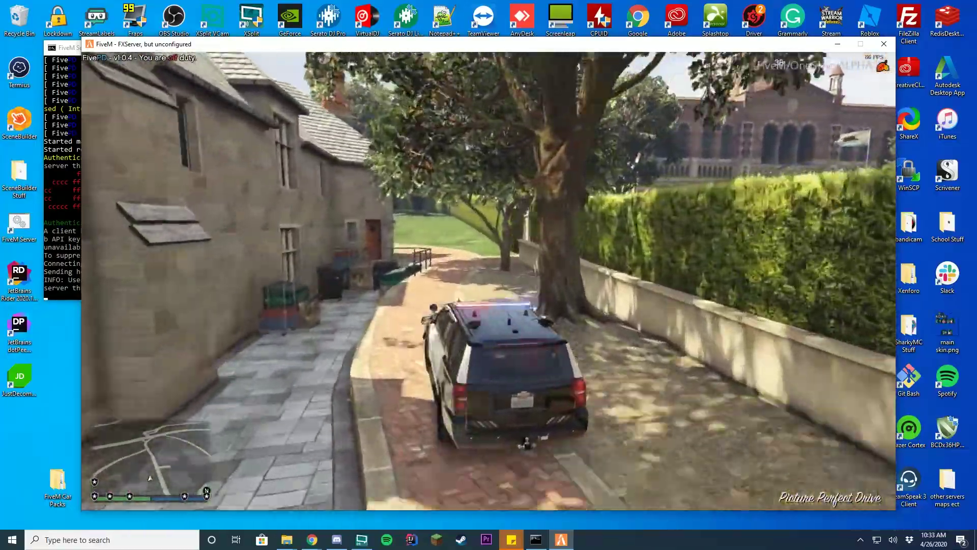
key(w)
key(a)
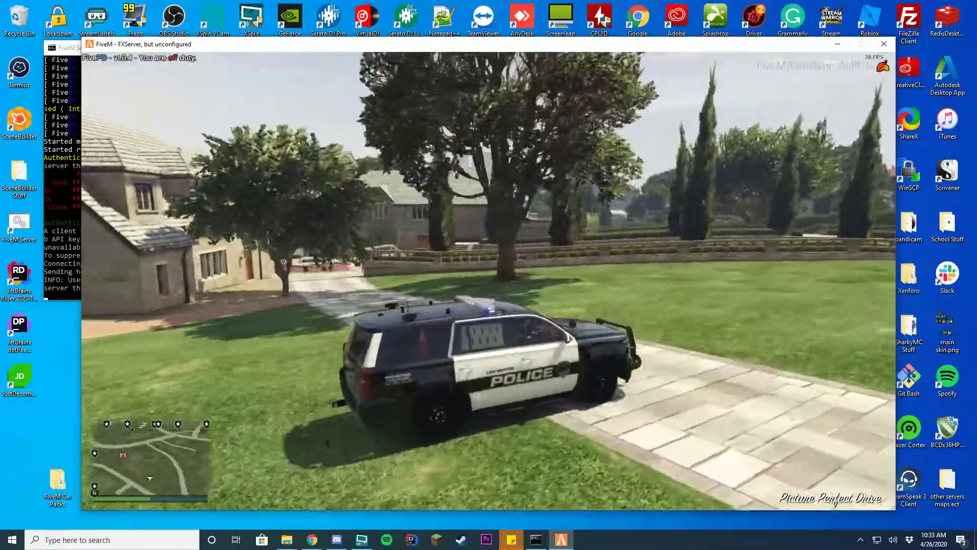
key(w)
key(a)
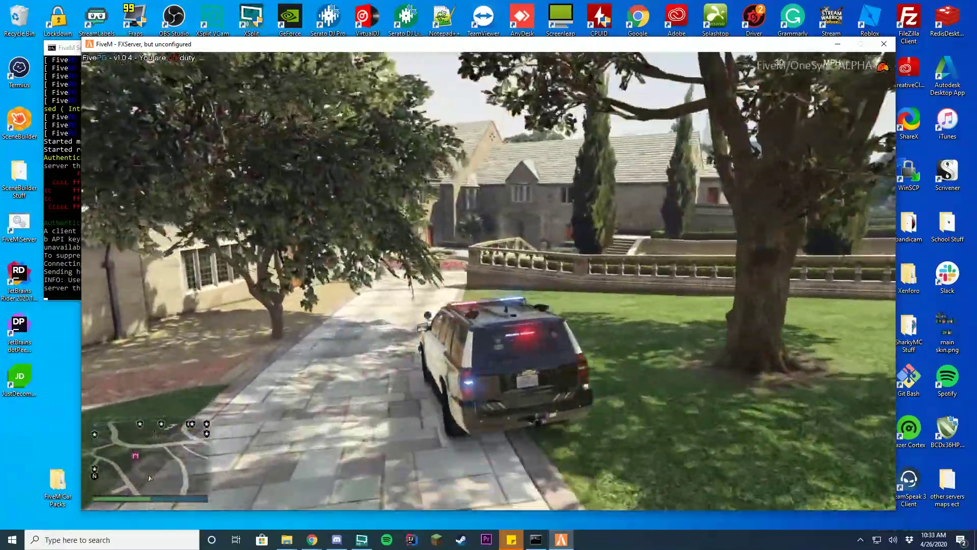
key(w)
key(d)
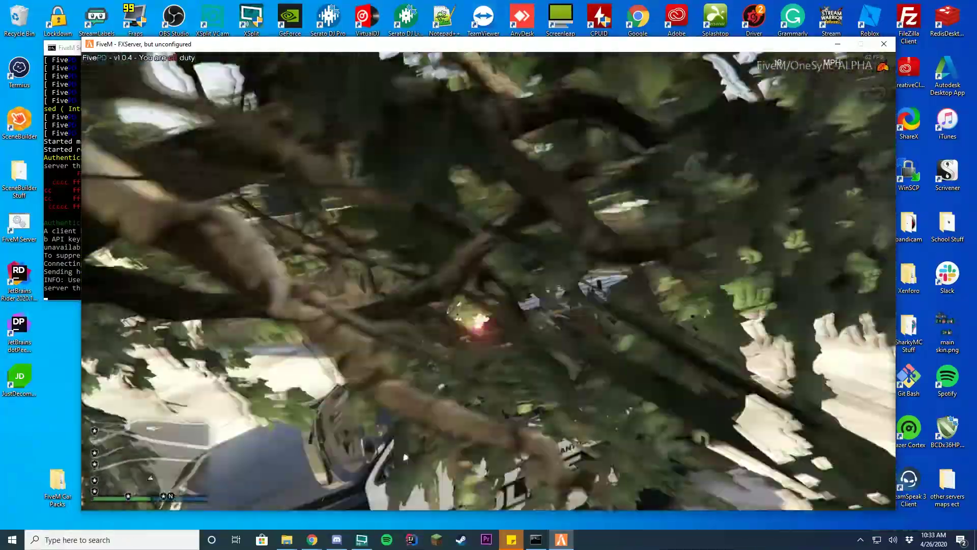
key(w)
key(a)
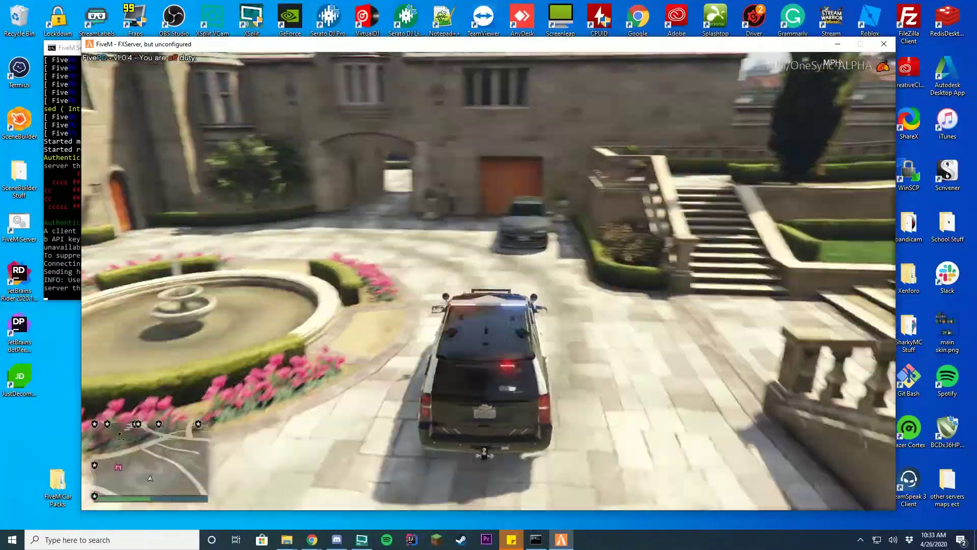
- Drive the Tahoe through the courtyard archway and down the driveway to the mansion's gate
key(d)
key(w)
key(a)
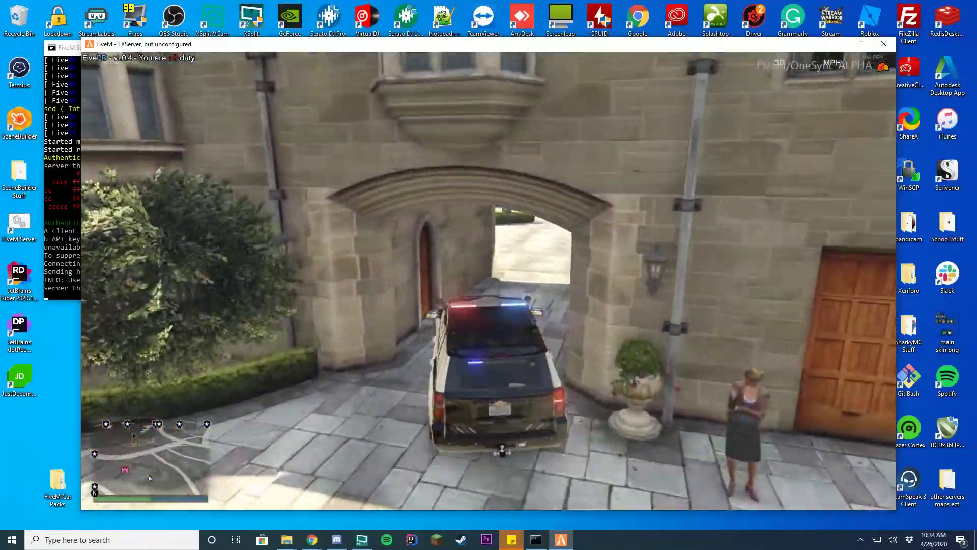
key(w)
key(d)
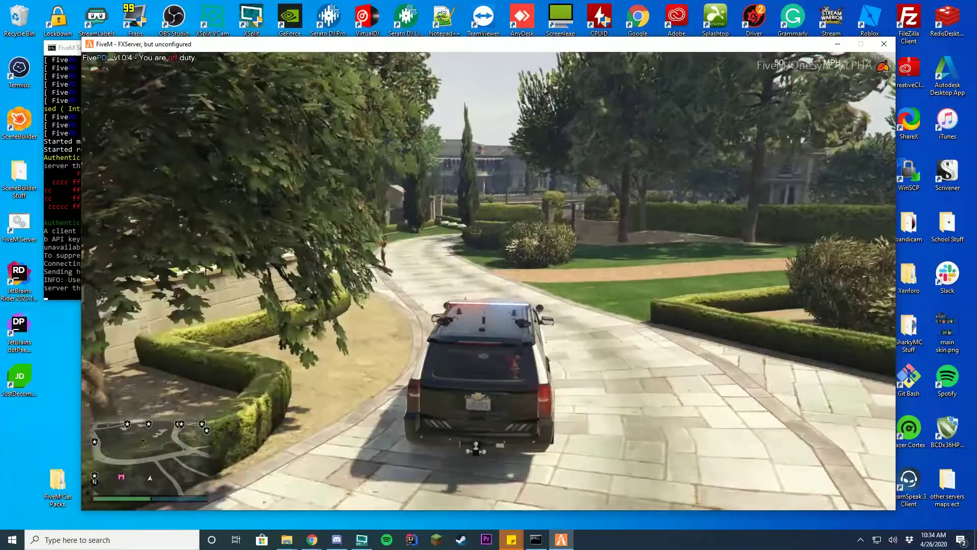
key(a)
key(s)
key(d)
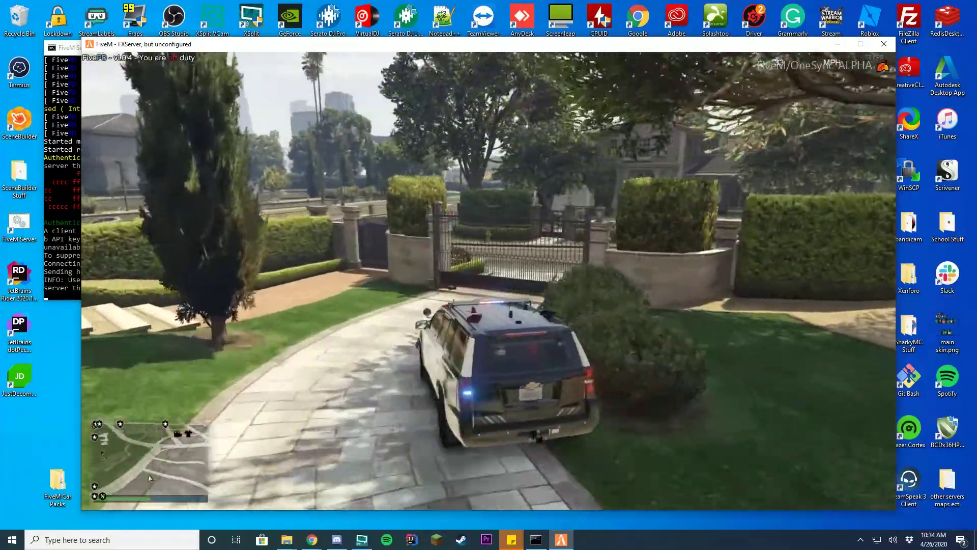
key(a)
key(s)
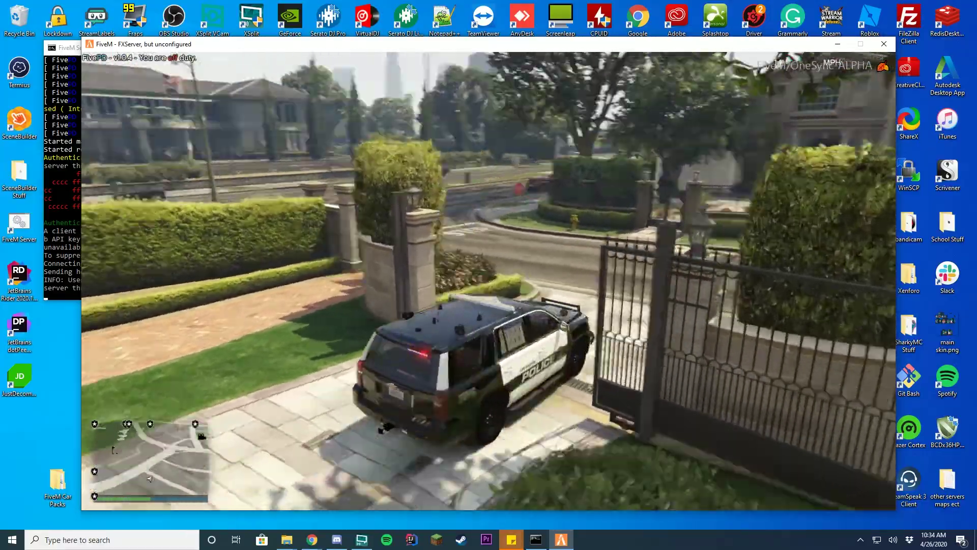
- Test-drive the Tahoe with its emergency lights on along West Eclipse Blvd, Sam Austin Dr and North Rockford Dr to Prosperity St
key(w)
key(a)
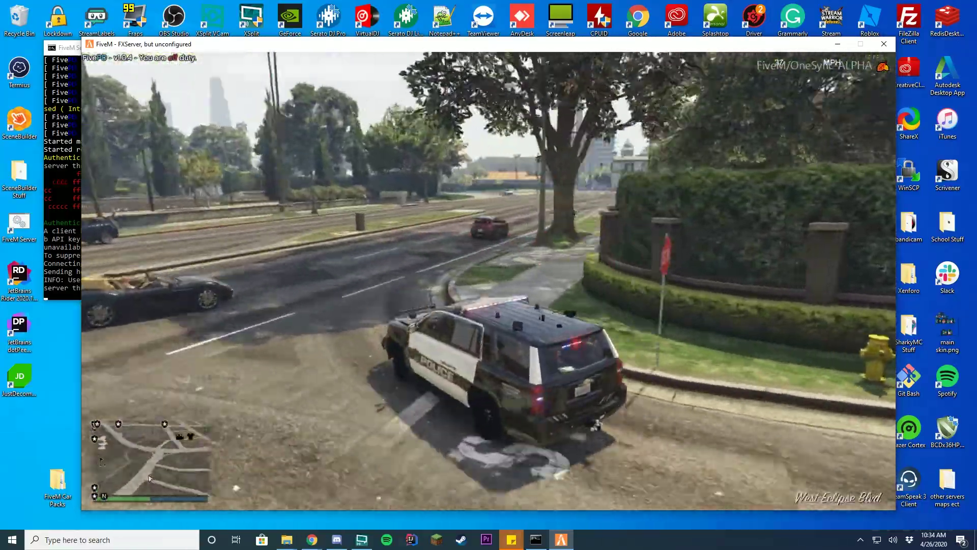
key(w)
key(a)
key(d)
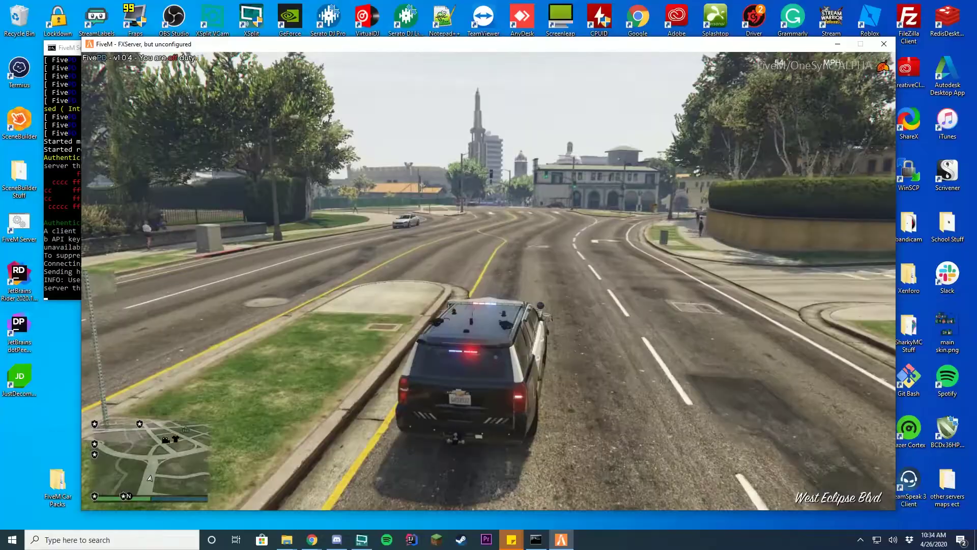
key(w)
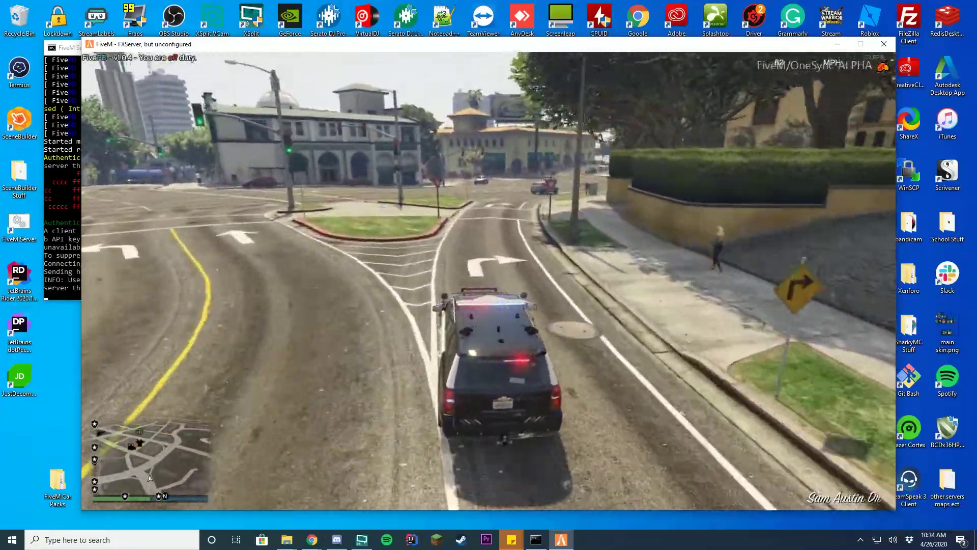
key(w)
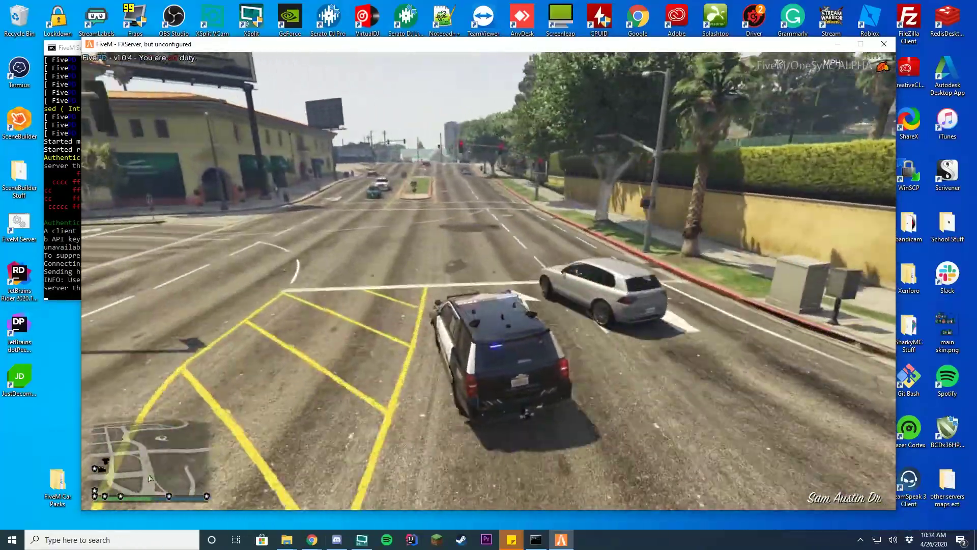
key(w)
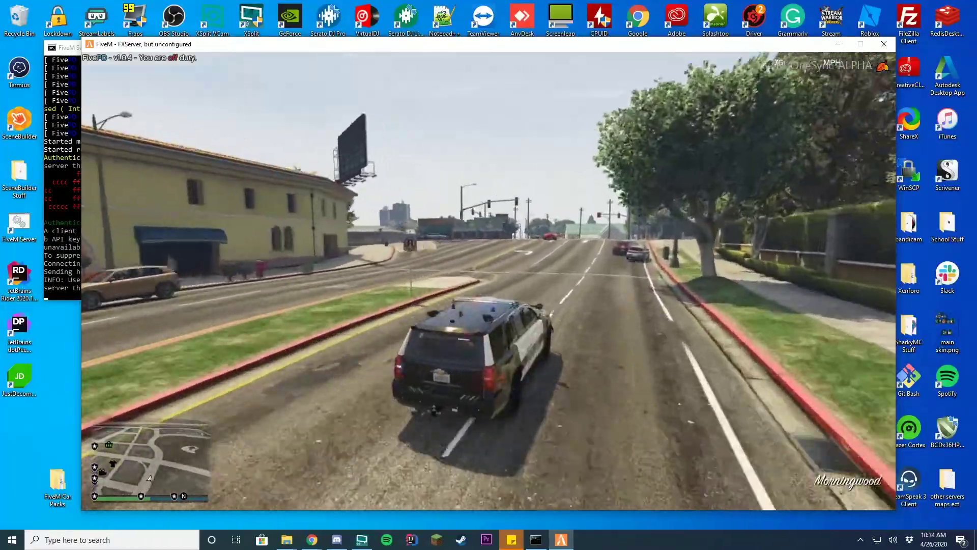
key(w)
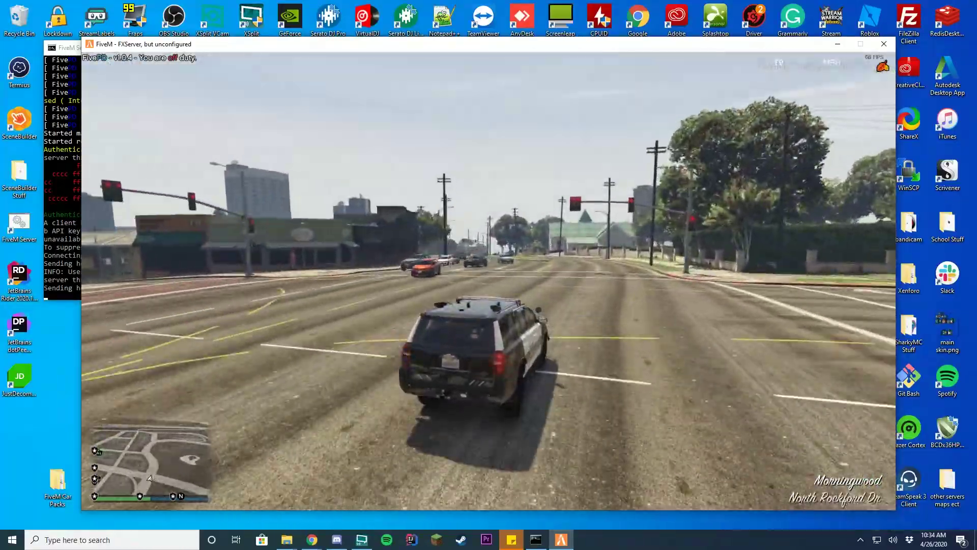
key(w)
key(w)
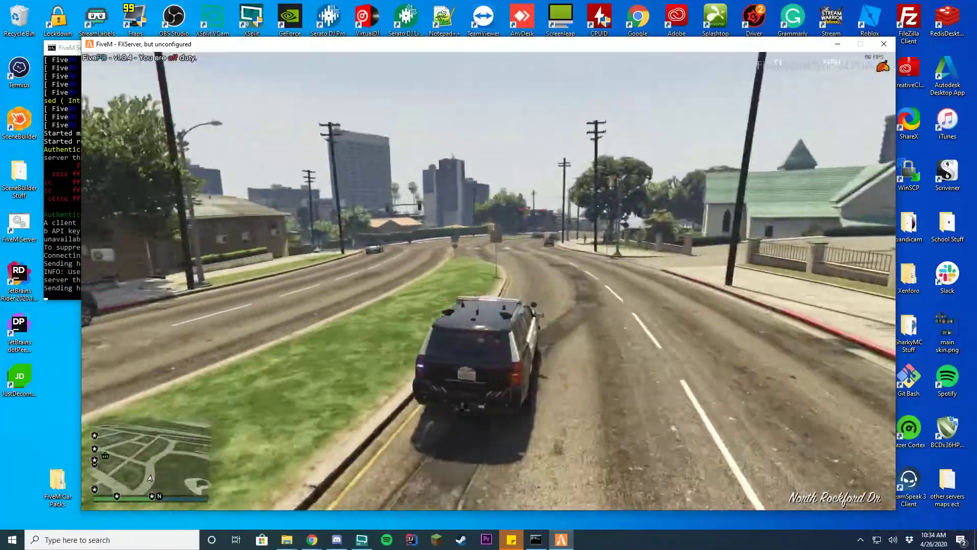
key(w)
key(a)
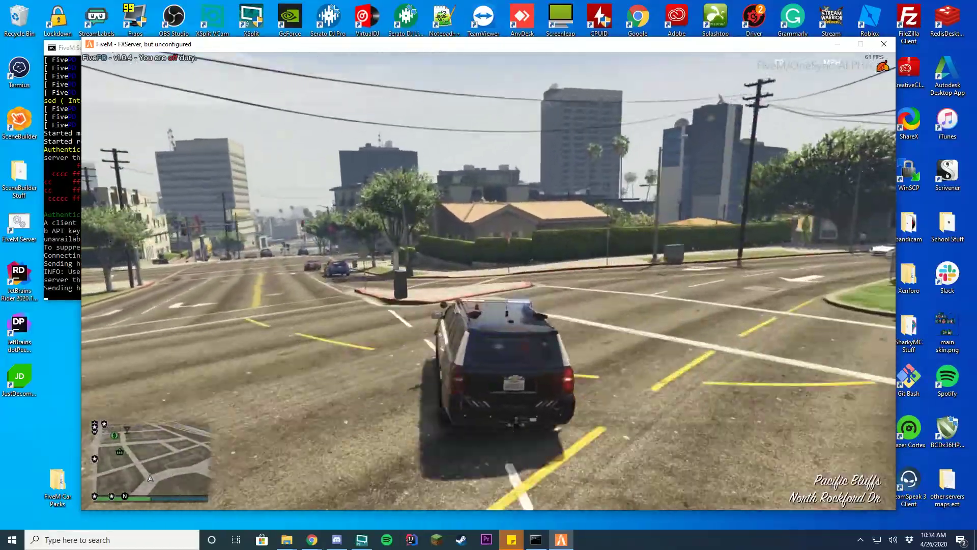
key(w)
key(a)
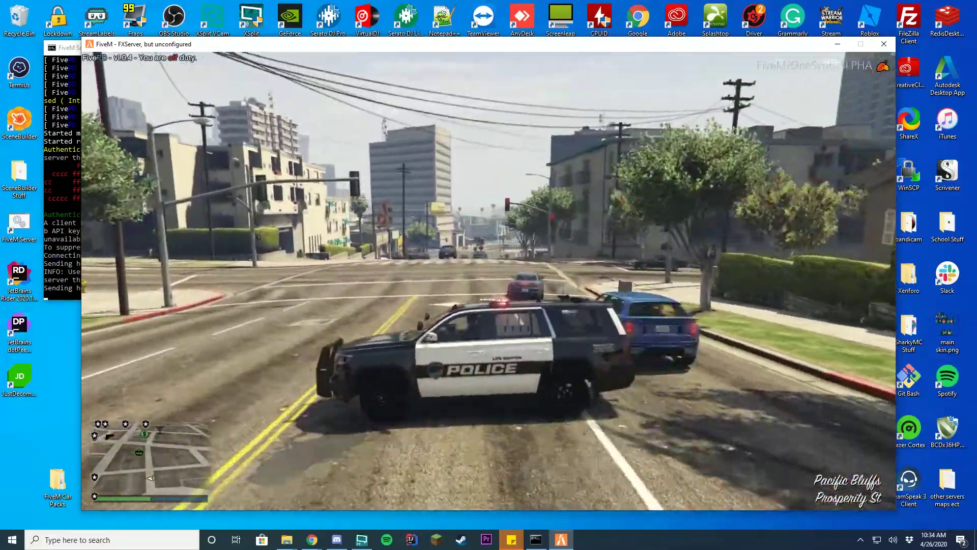
- Turn the Tahoe around on Prosperity St and drive it with emergency lights on through the intersections onto Bay City Ave
key(a)
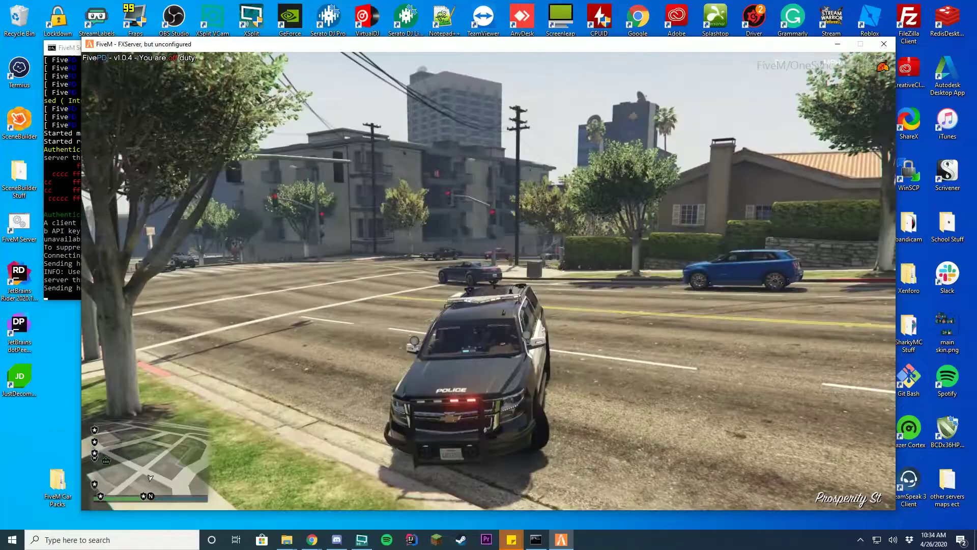
key(w)
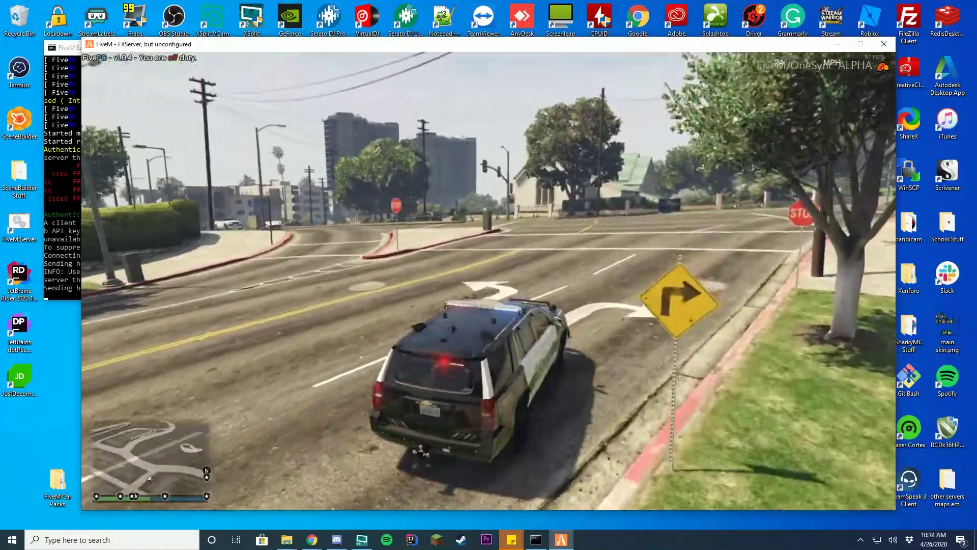
key(w)
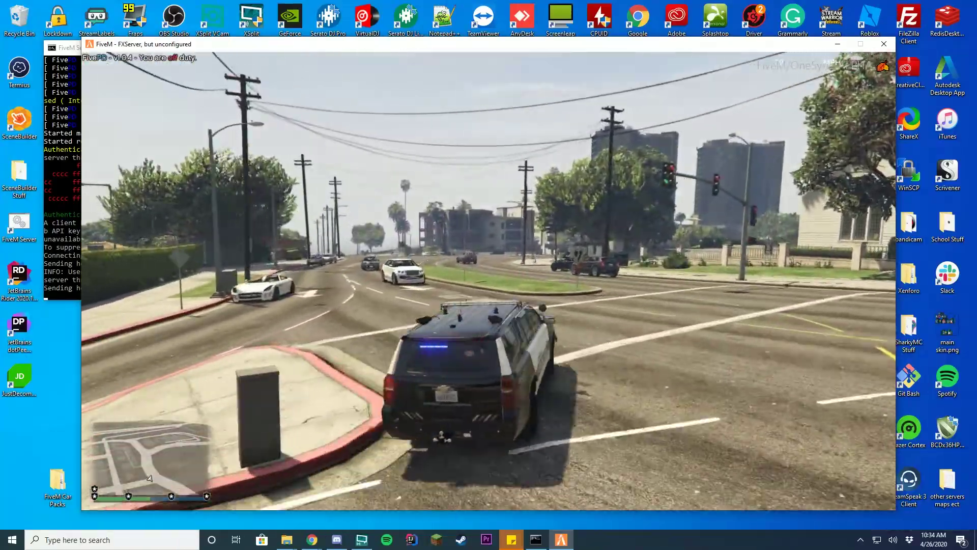
key(w)
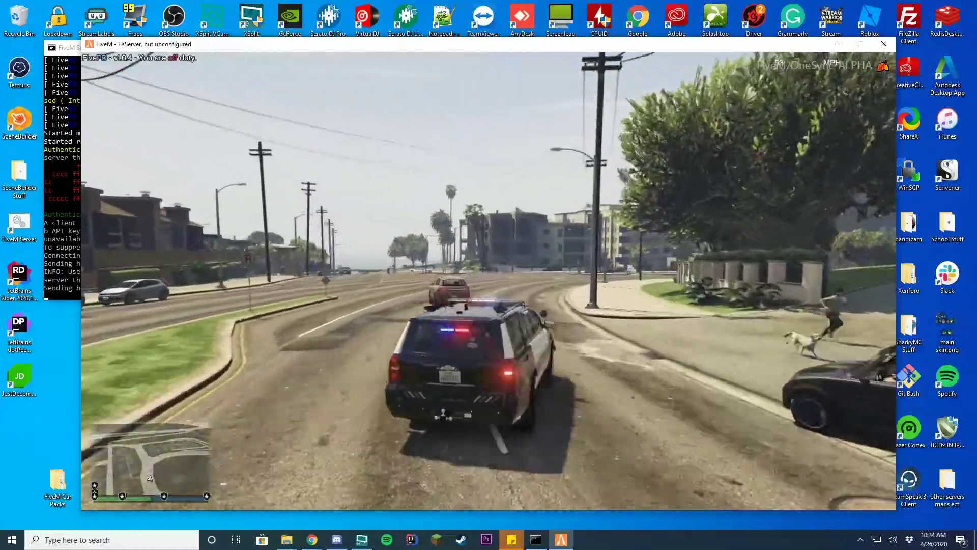
key(w)
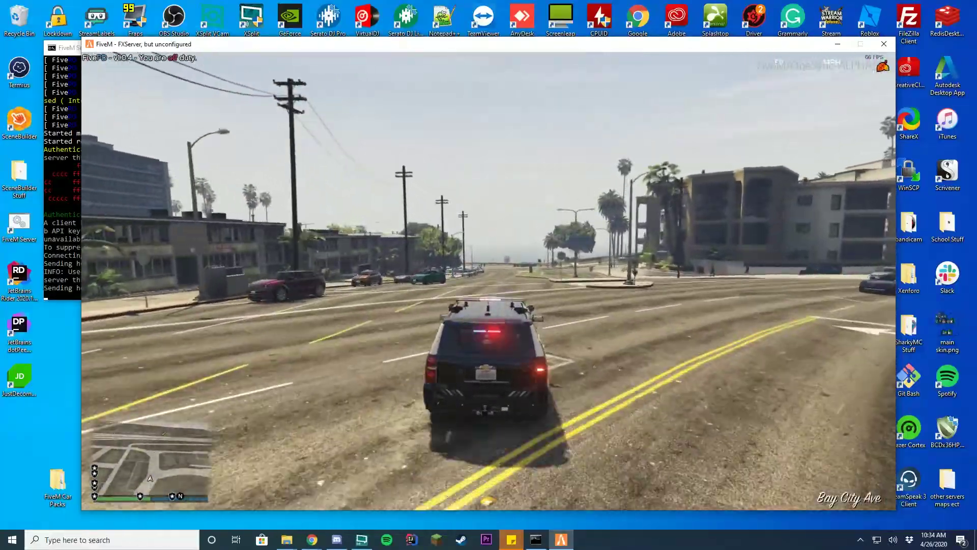
key(w)
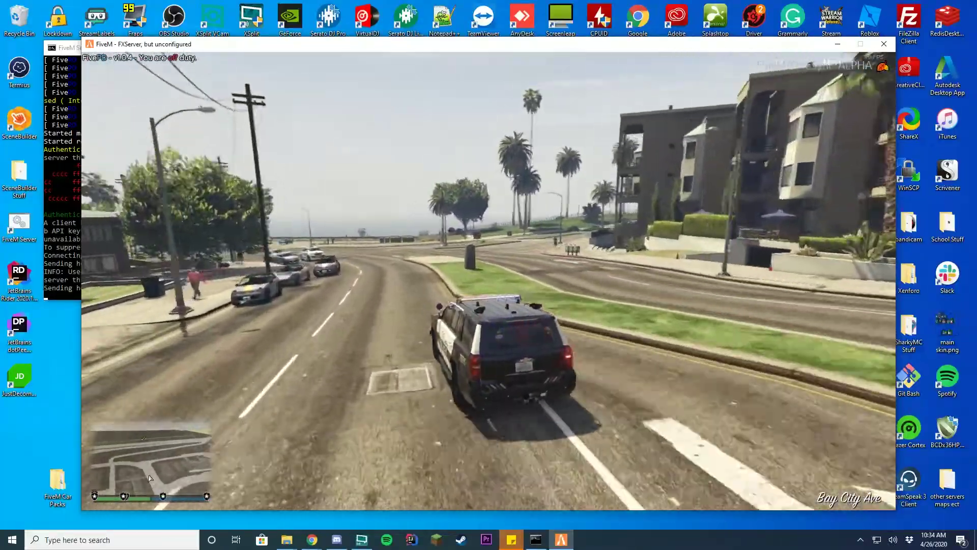
- Drive the Tahoe from Bay City Ave through Playa Vista in Del Perro and along Bay City Incline to Sandcastle Way
key(w)
key(d)
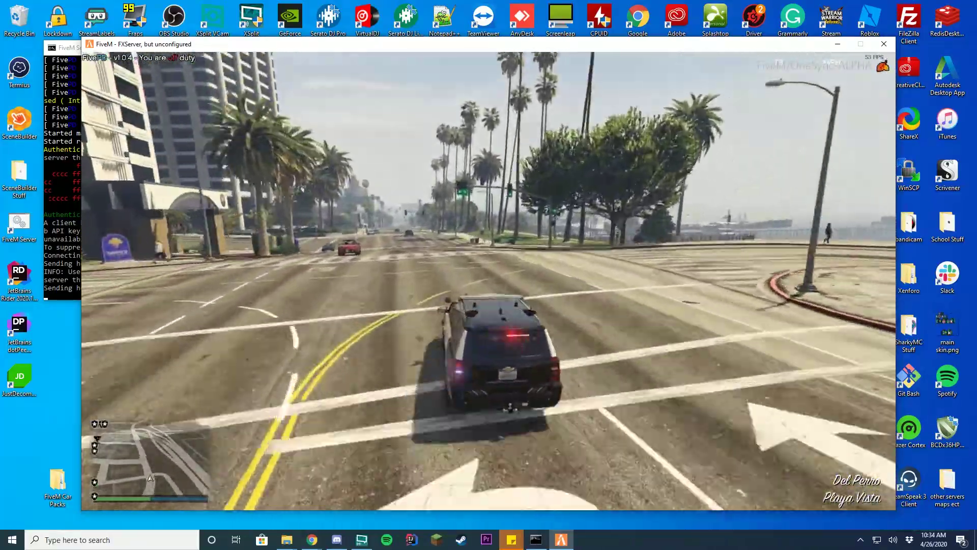
key(w)
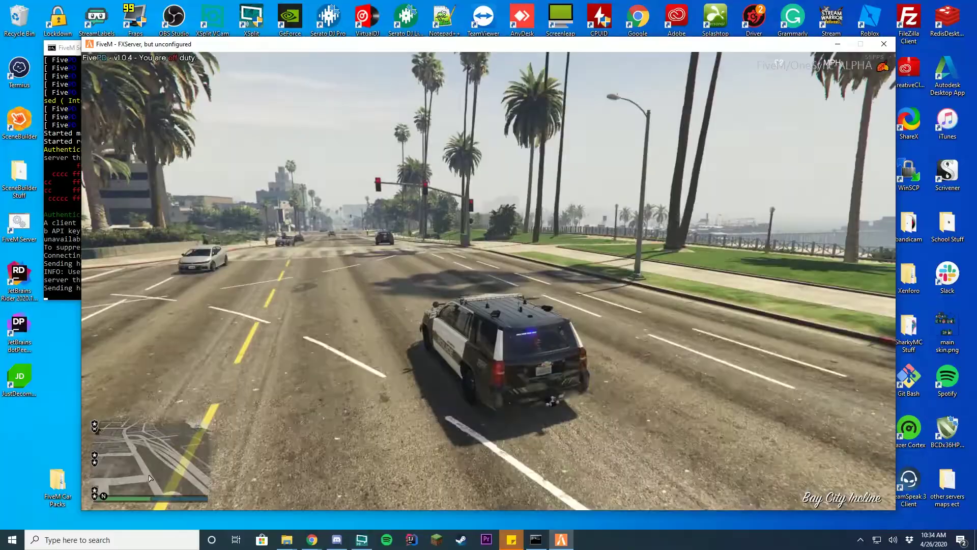
key(w)
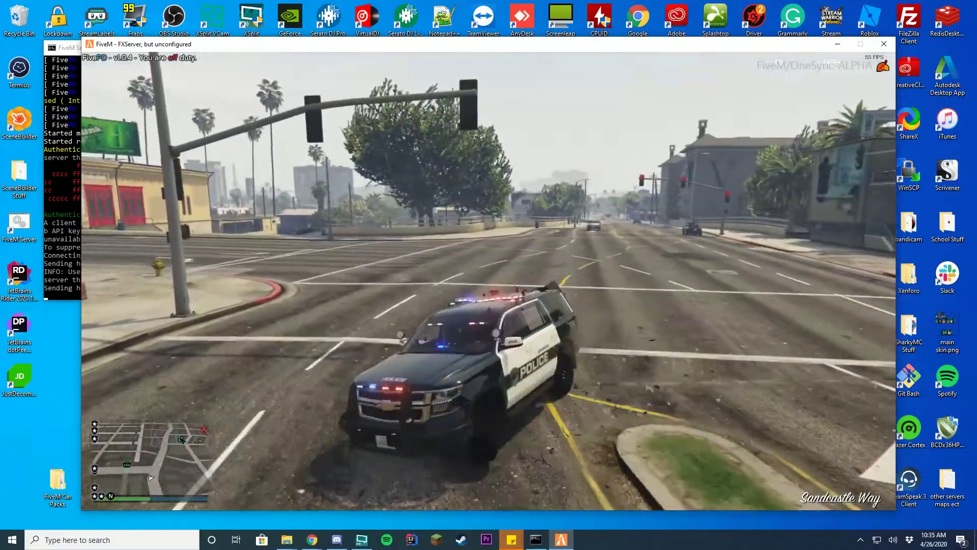
- Drive the Tahoe along San Andreas Ave through Vespucci Canals, turn onto the sloping side street and view its front lights on the way to the intersection
key(d)
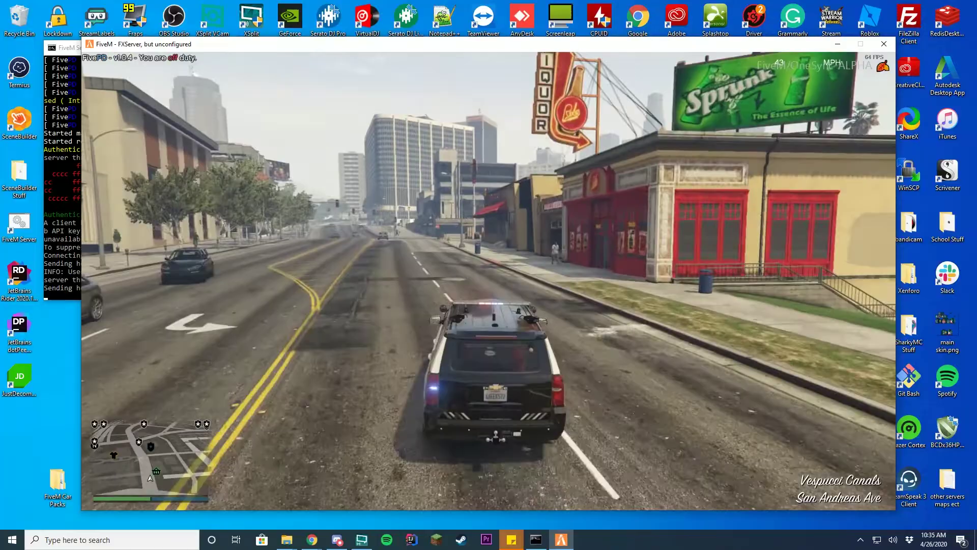
key(w)
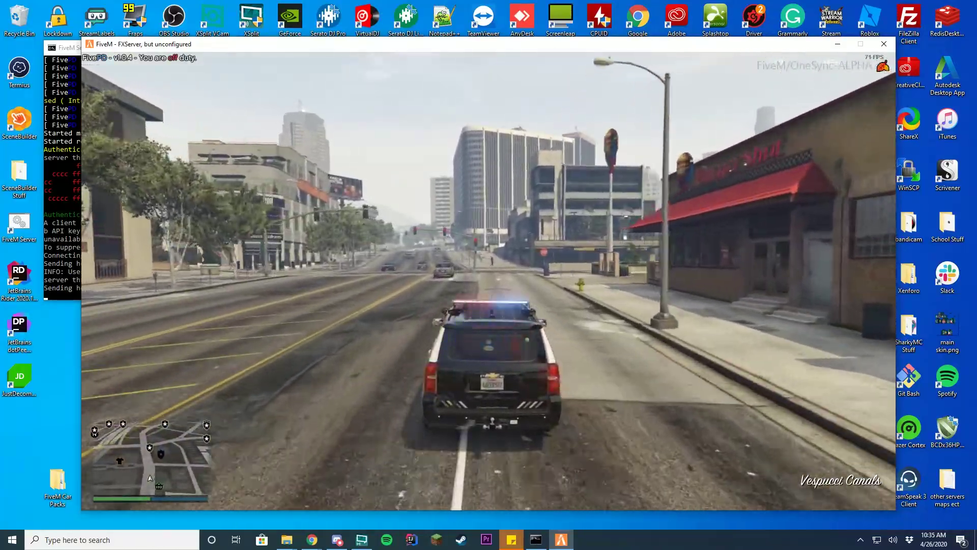
key(d)
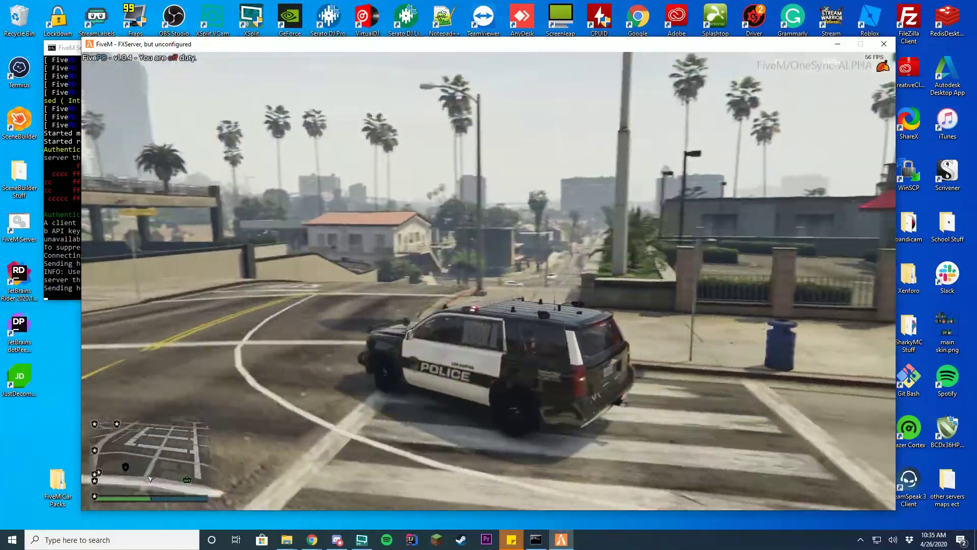
key(w)
key(c)
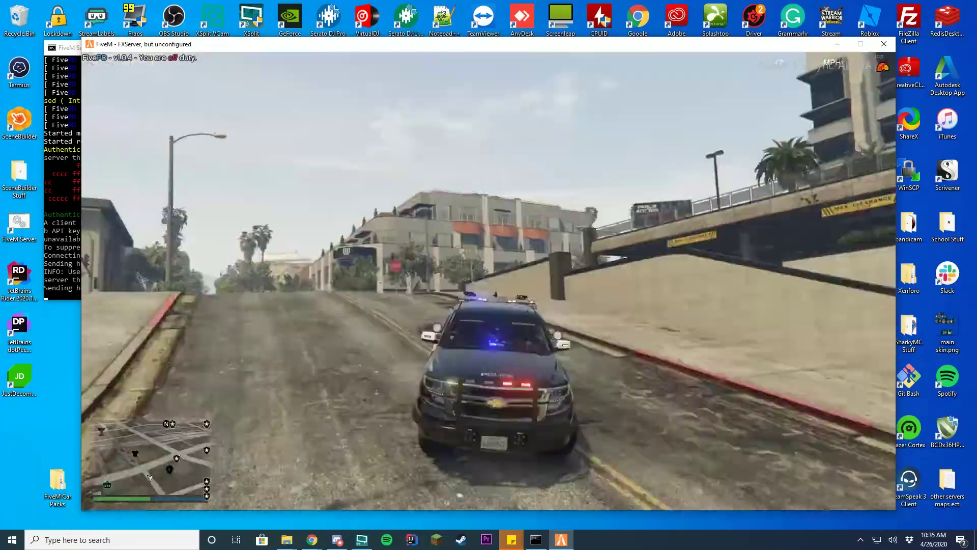
key(w)
key(a)
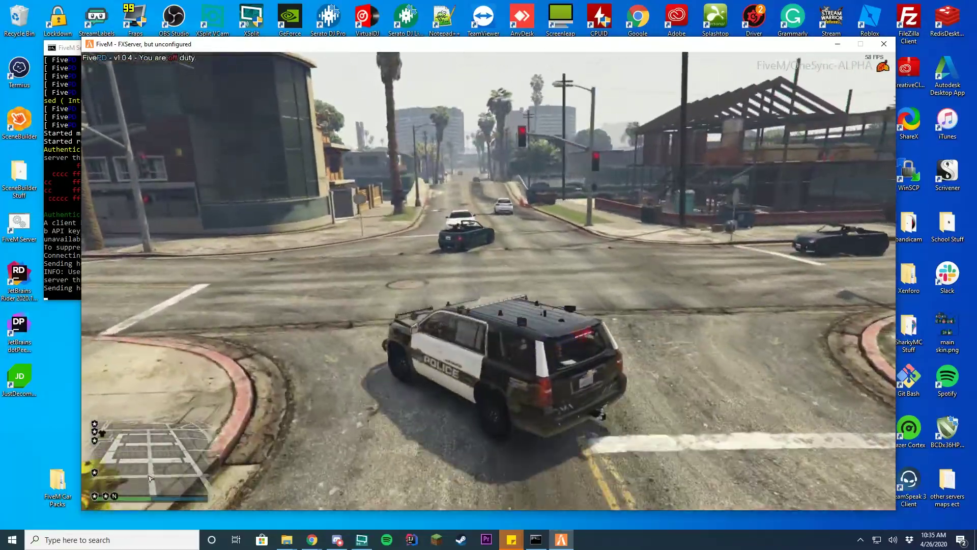